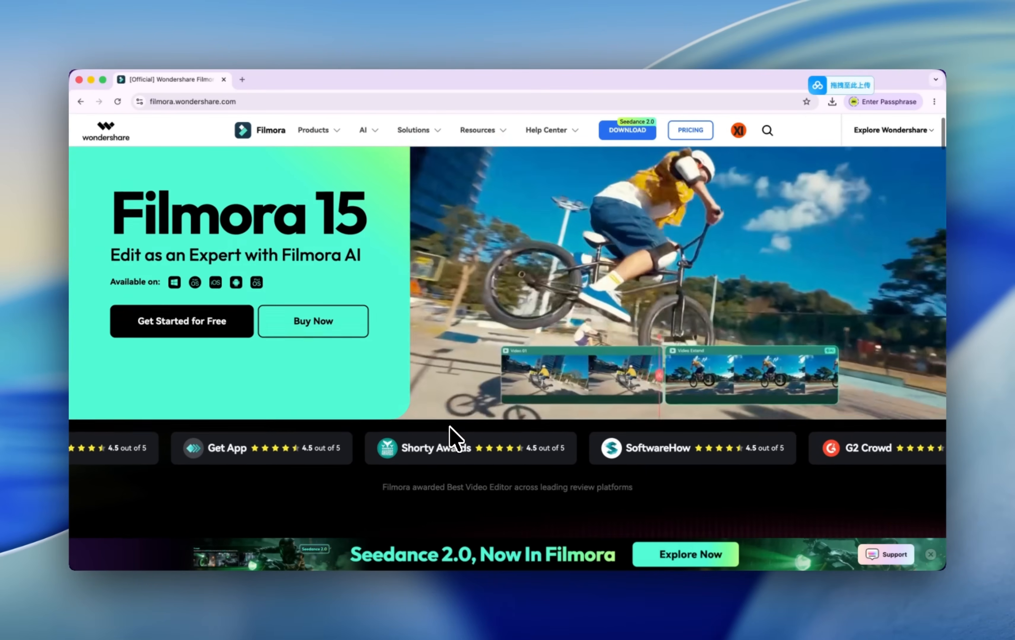
Scroll through the Filmora website homepage to examine the feature showcases.
scroll(455, 438, down, 5)
scroll(455, 438, down, 3)
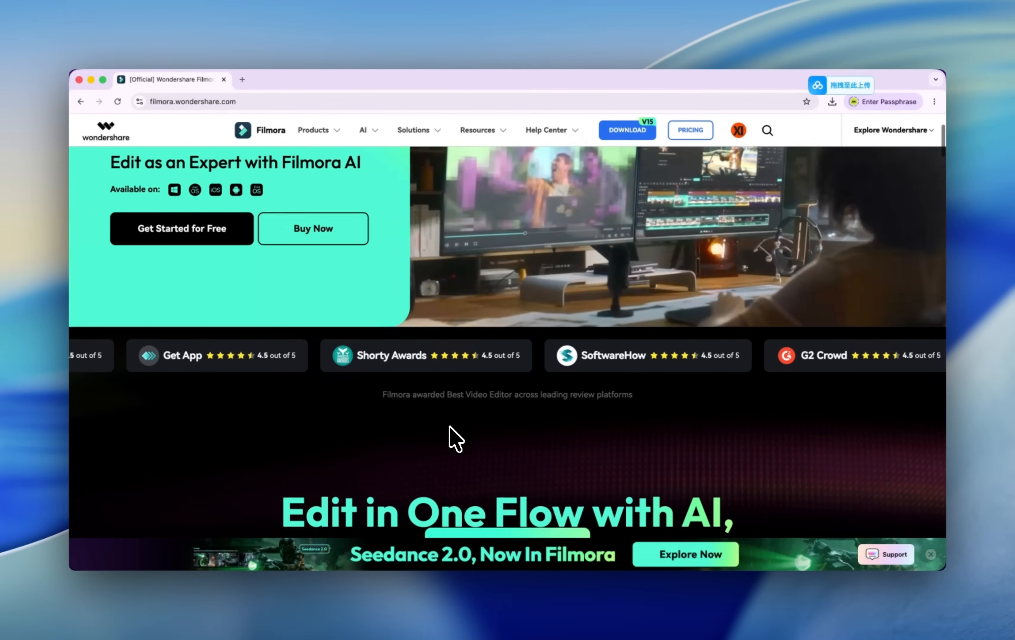
scroll(455, 438, up, 5)
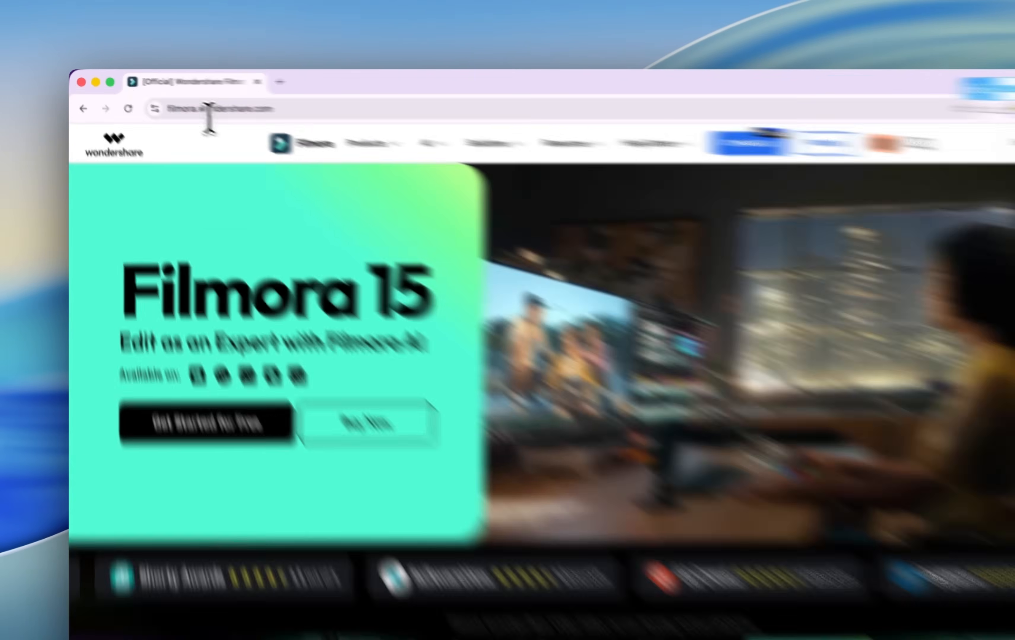
click(169, 102)
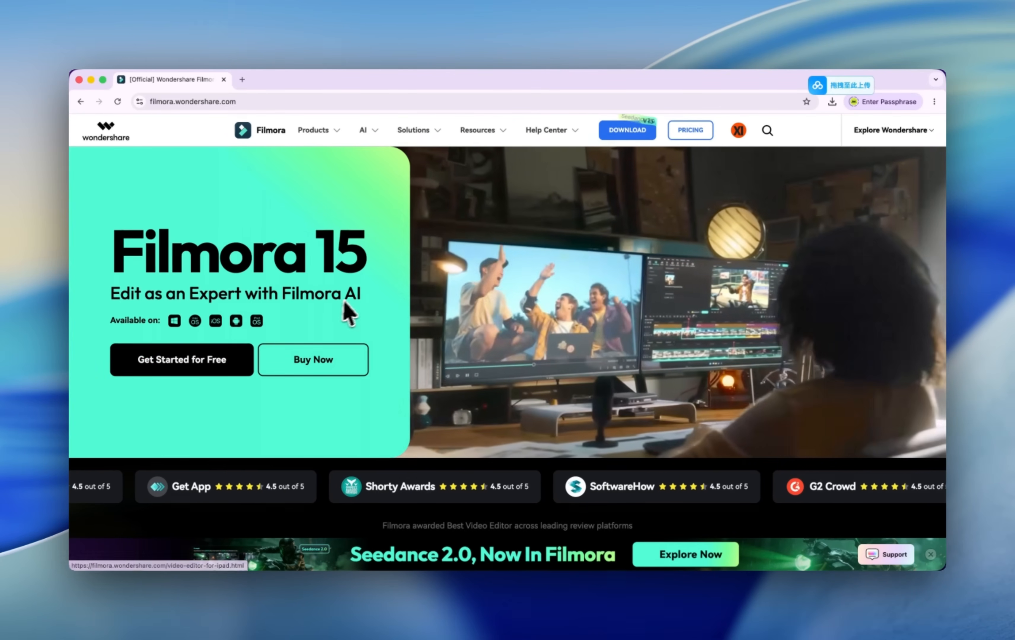
scroll(563, 397, down, 10)
scroll(558, 383, down, 2)
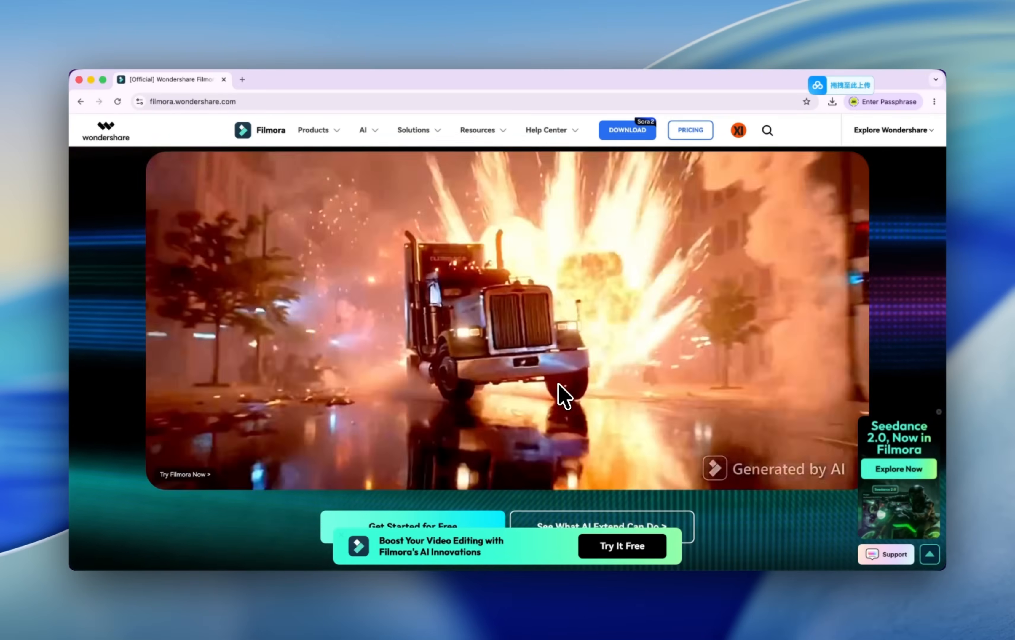
scroll(559, 383, down, 15)
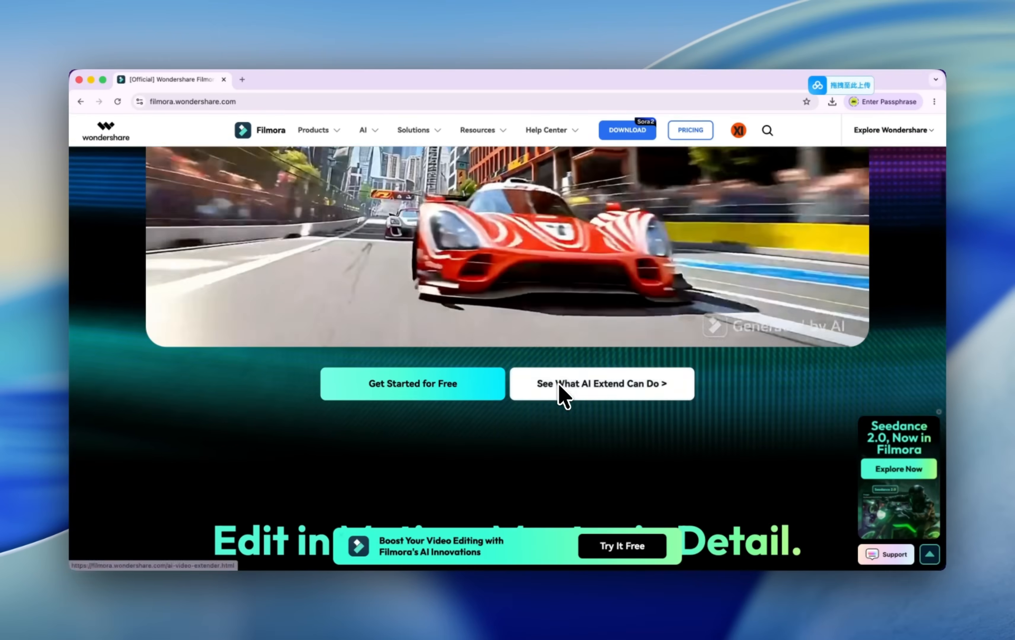
scroll(558, 383, down, 1)
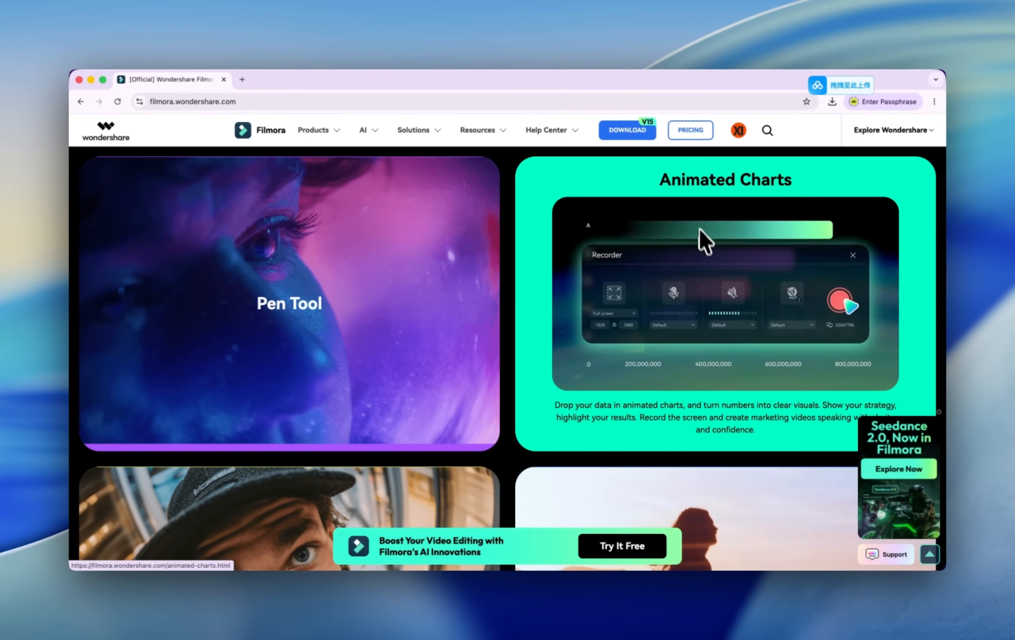
mouse_move(404, 314)
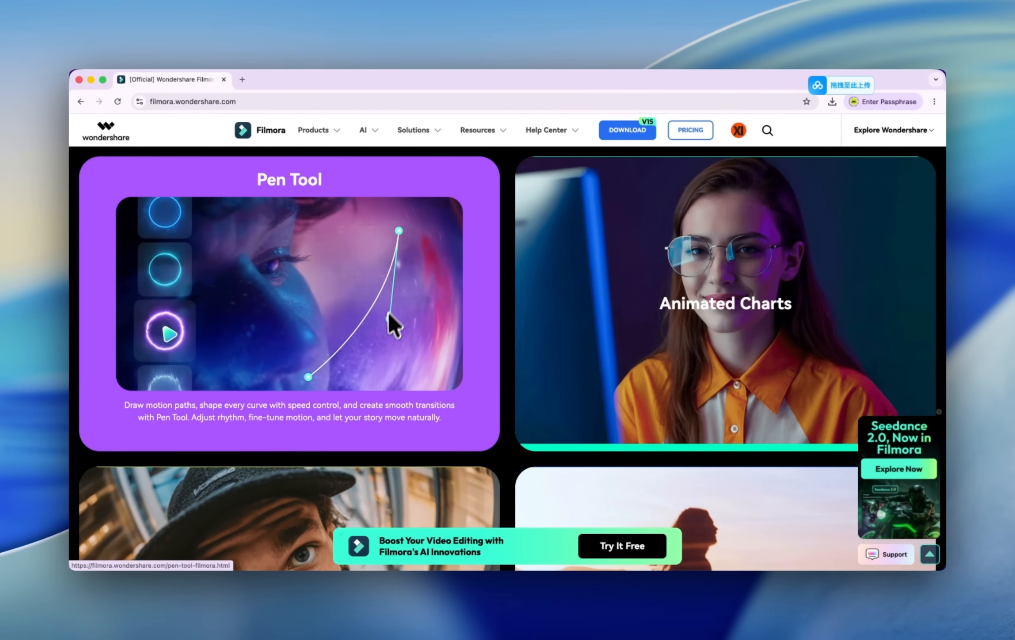
scroll(381, 339, down, 5)
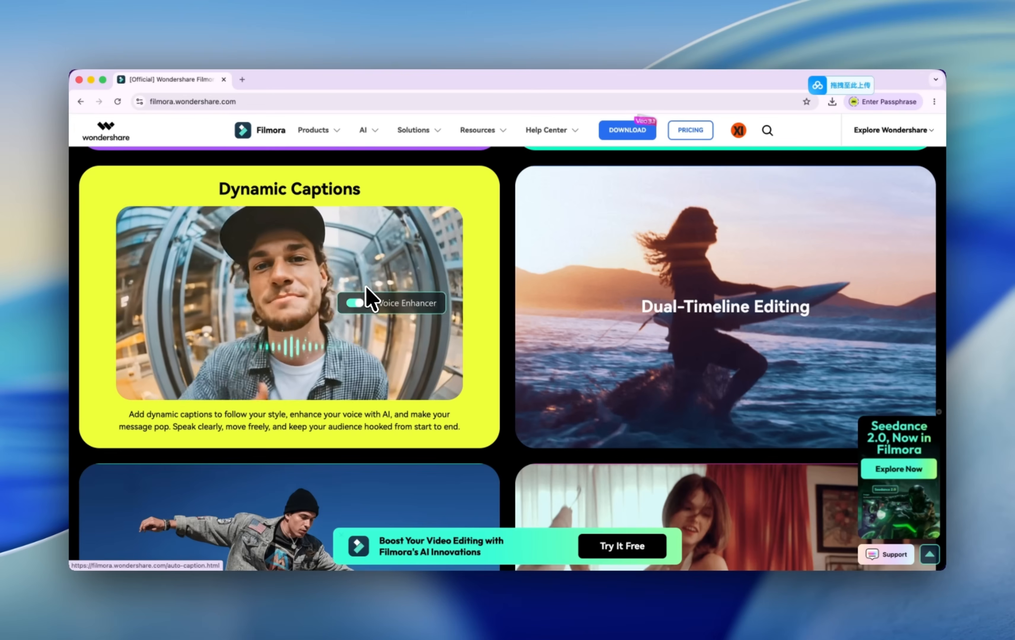
mouse_move(585, 305)
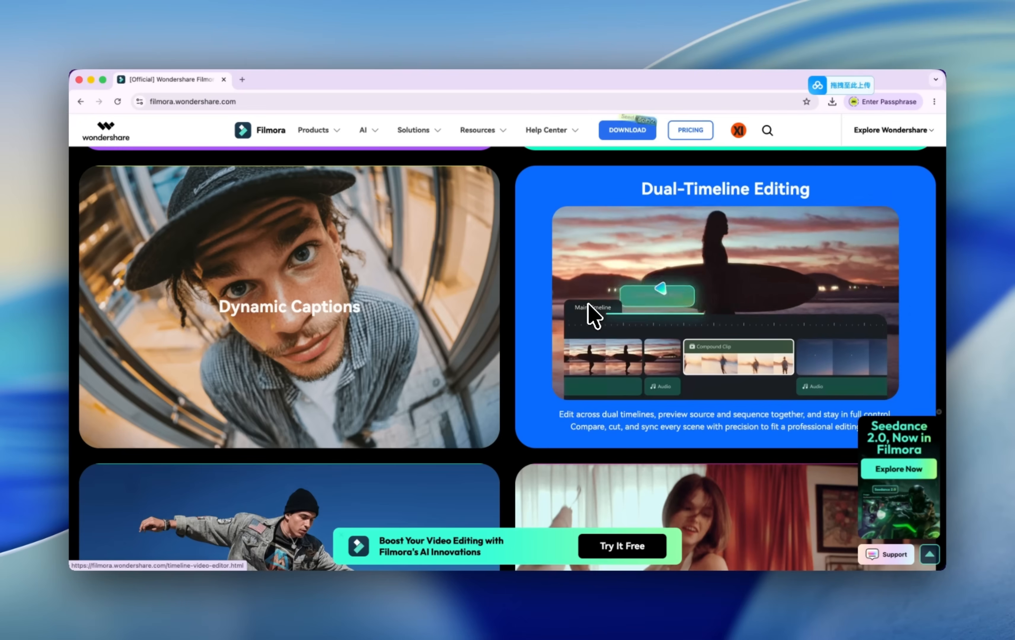
scroll(593, 314, down, 5)
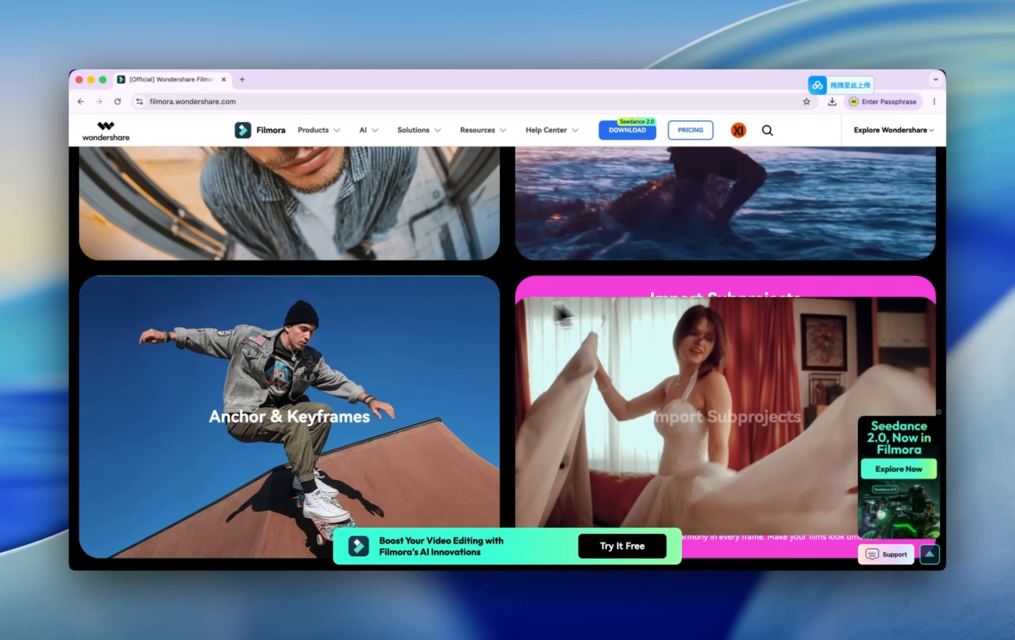
mouse_move(381, 359)
scroll(383, 404, down, 4)
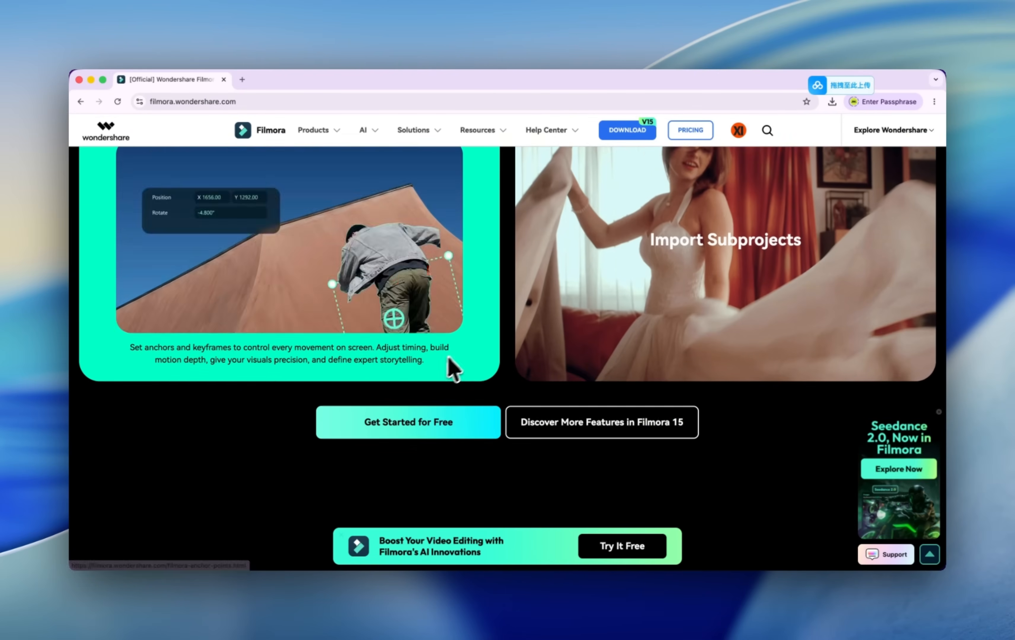
Browse the Creative Assets section and the bottom of the Filmora homepage.
scroll(589, 339, up, 4)
scroll(594, 374, down, 10)
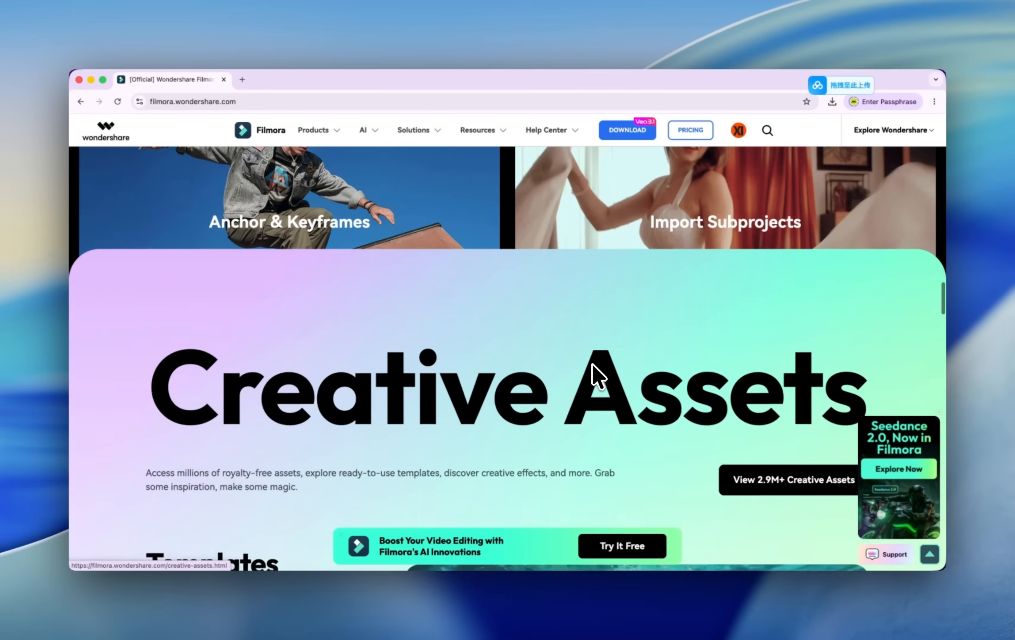
mouse_move(365, 263)
mouse_move(271, 216)
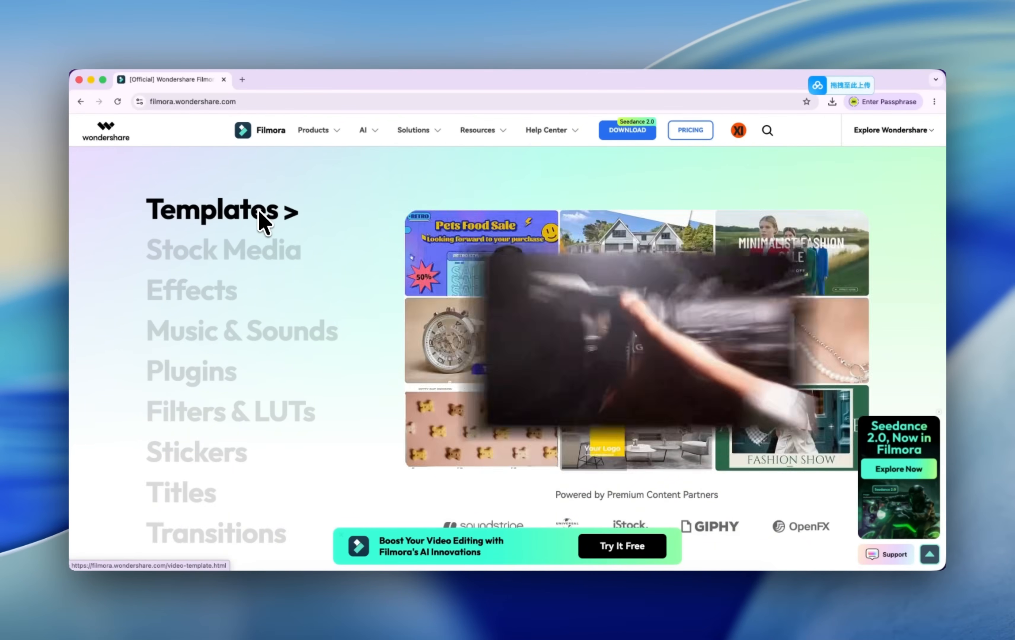
mouse_move(281, 254)
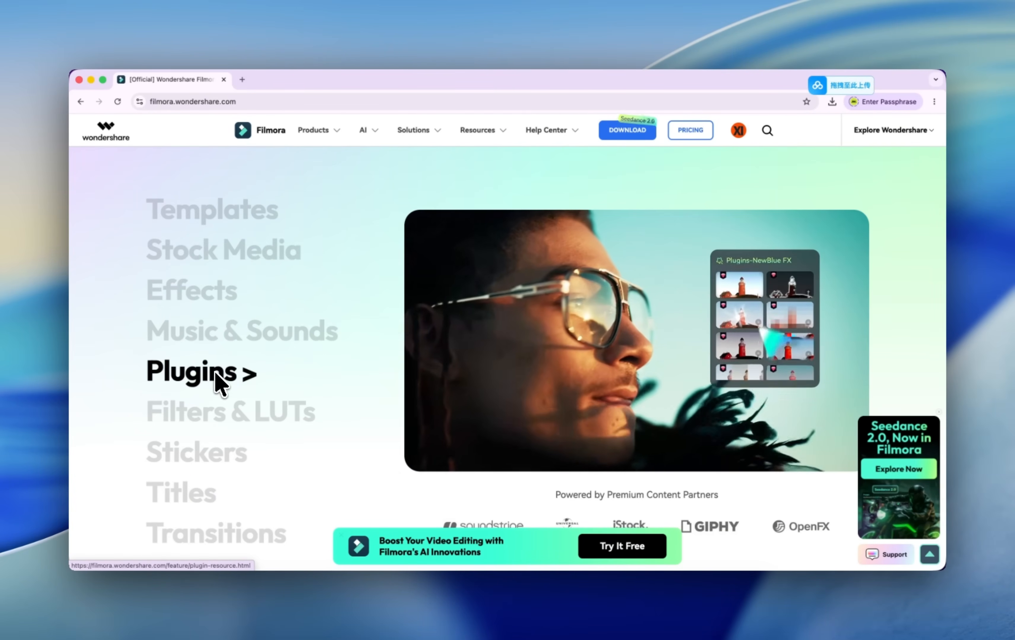
mouse_move(220, 406)
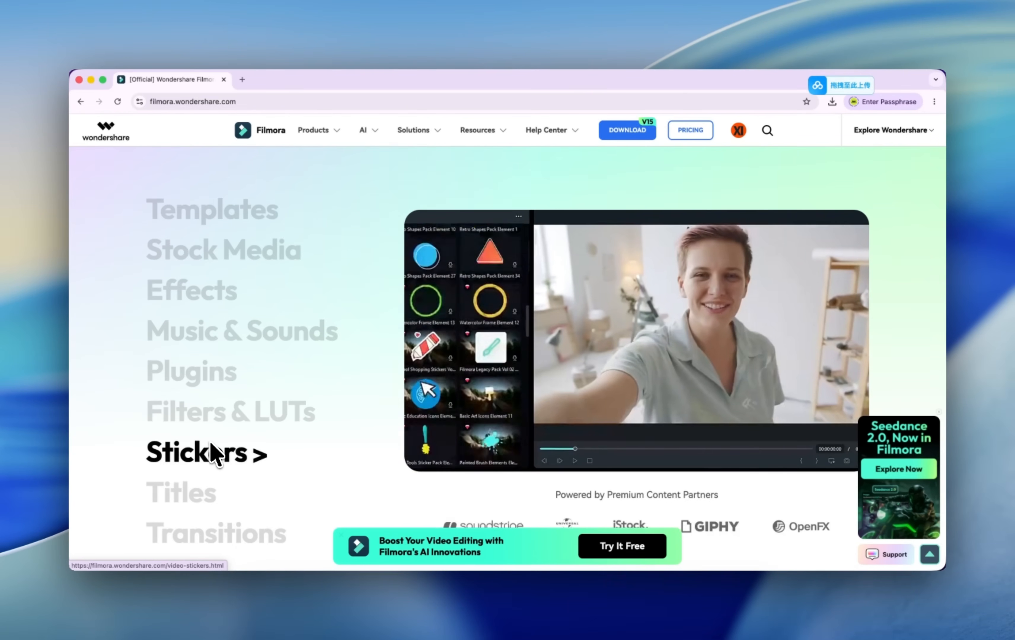
scroll(210, 444, down, 5)
scroll(209, 441, down, 5)
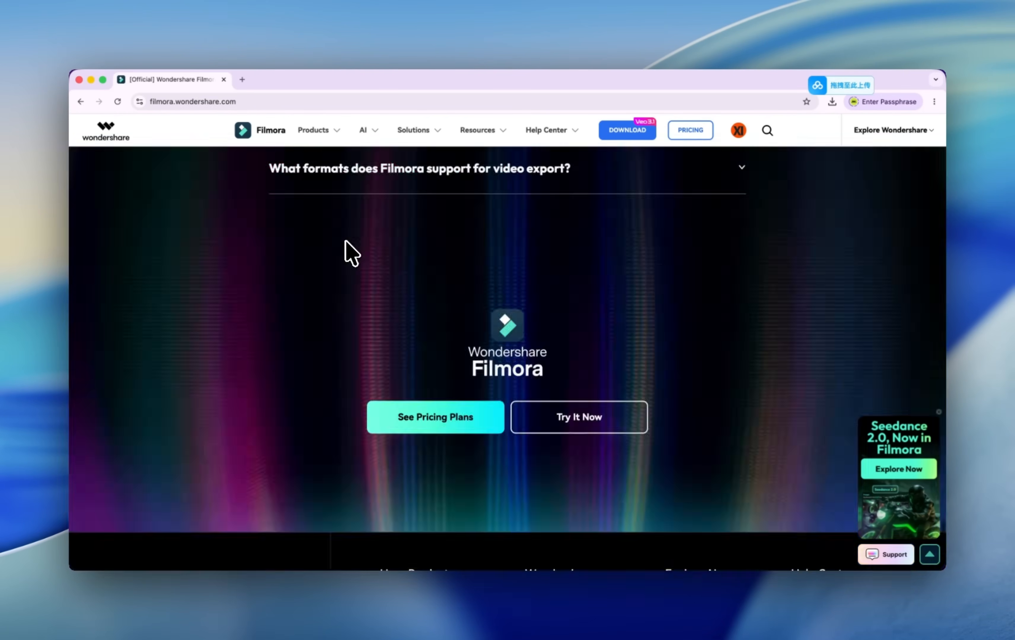
scroll(346, 240, up, 20)
scroll(346, 240, up, 5)
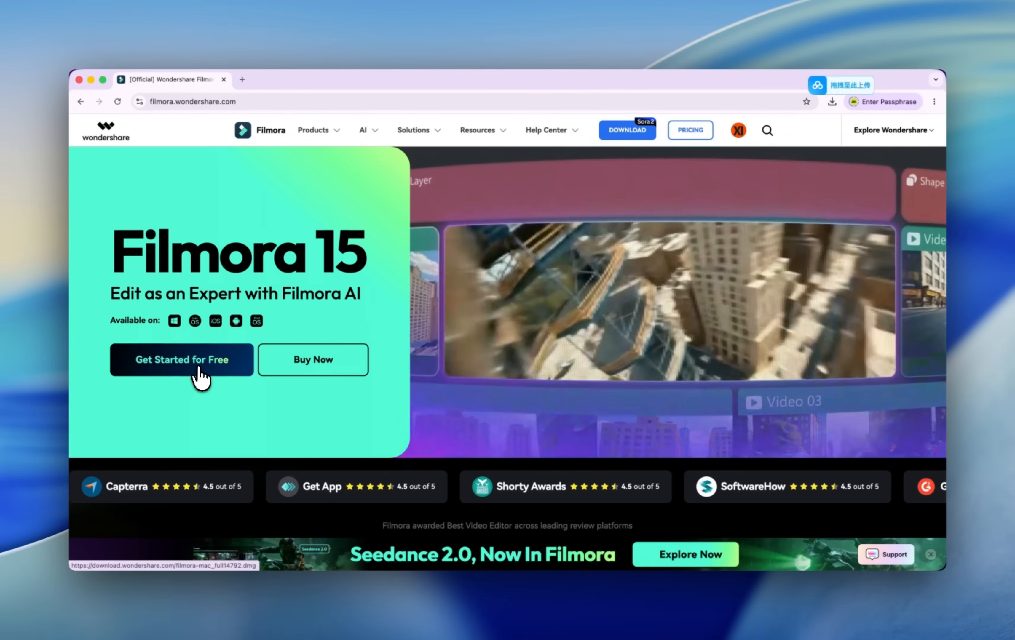
Download Filmora from the site and create a new project in the app.
click(196, 375)
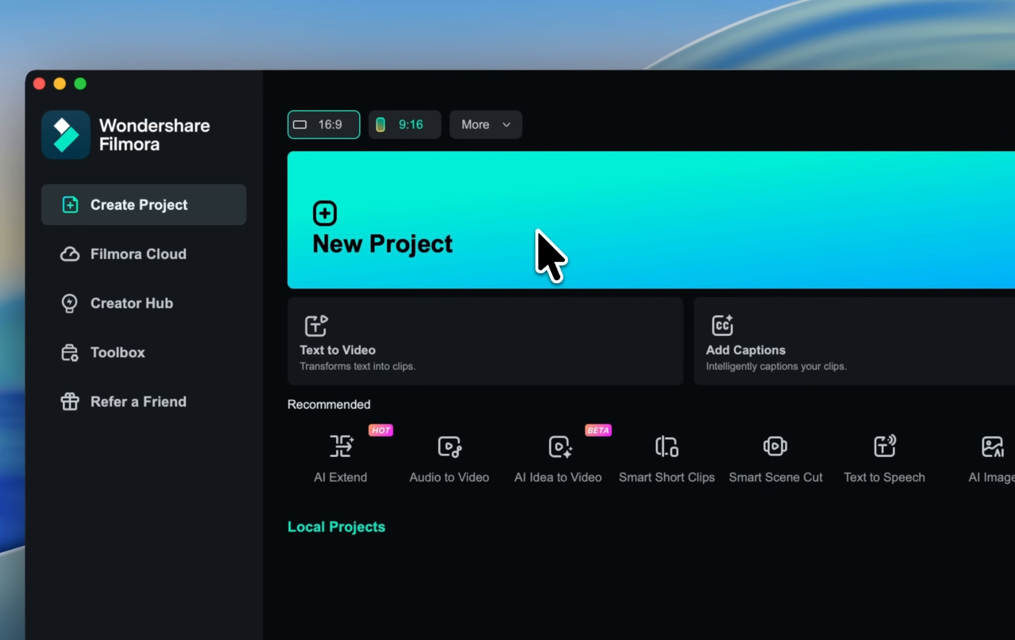
click(575, 234)
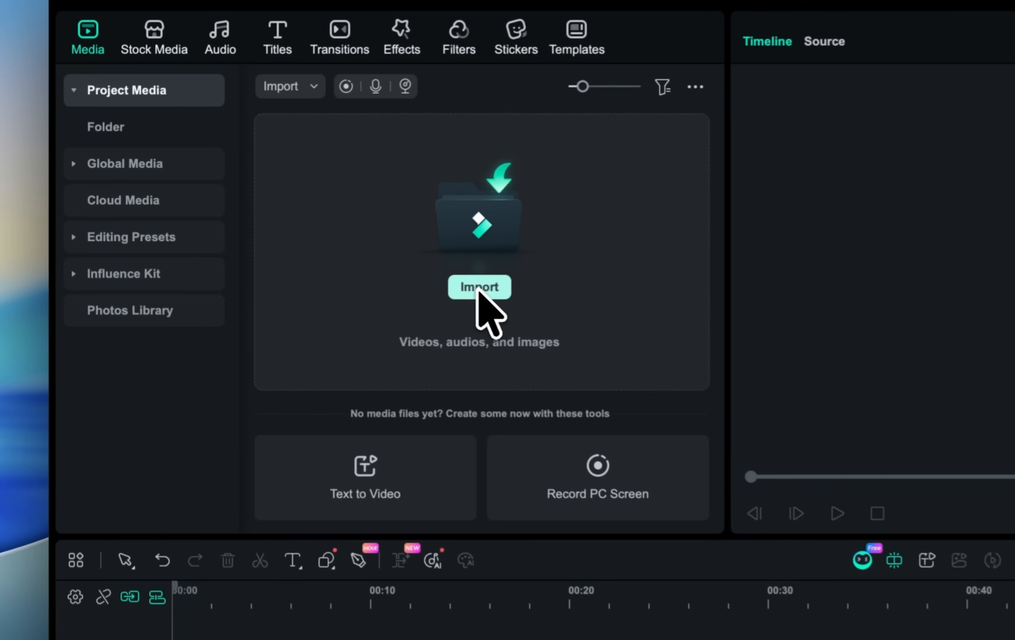
Import the desktop video 2026-05-18 200258.mov onto the timeline, keeping the 1920x1080 25fps project settings.
click(286, 231)
click(379, 296)
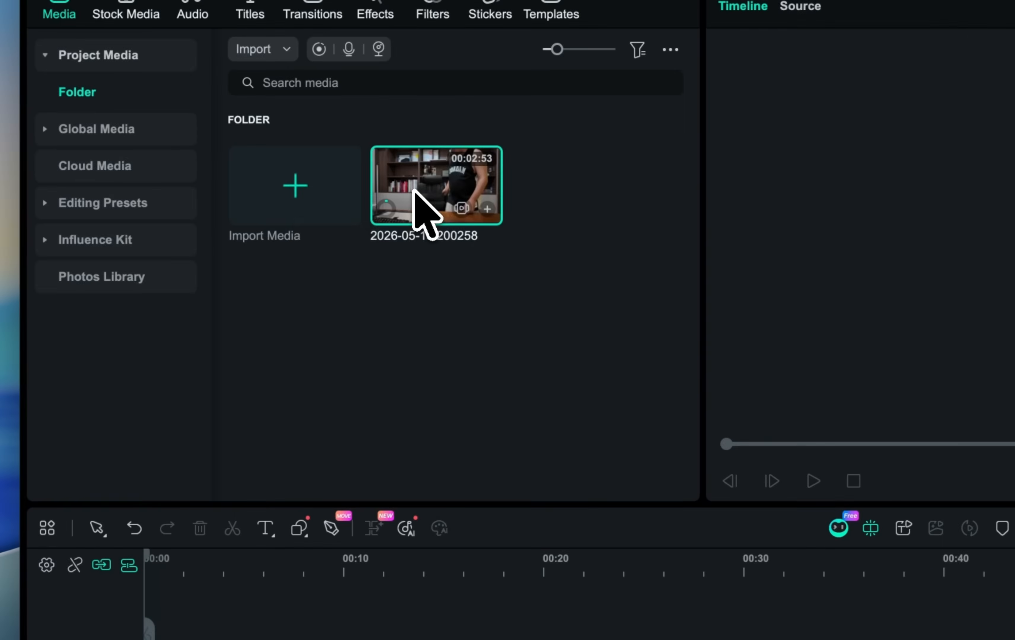
drag(413, 189, 293, 389)
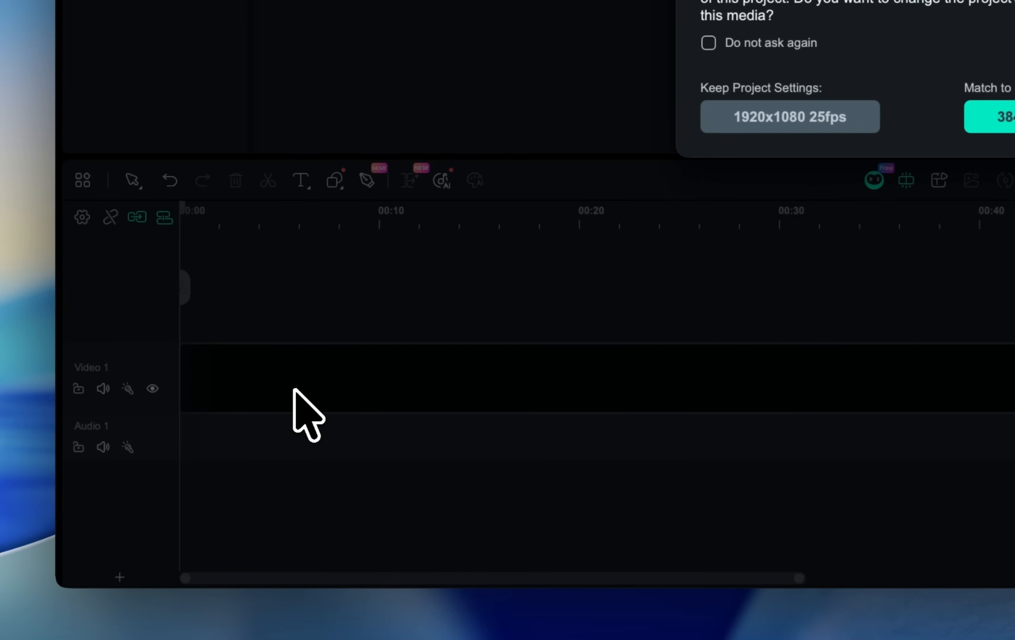
click(790, 117)
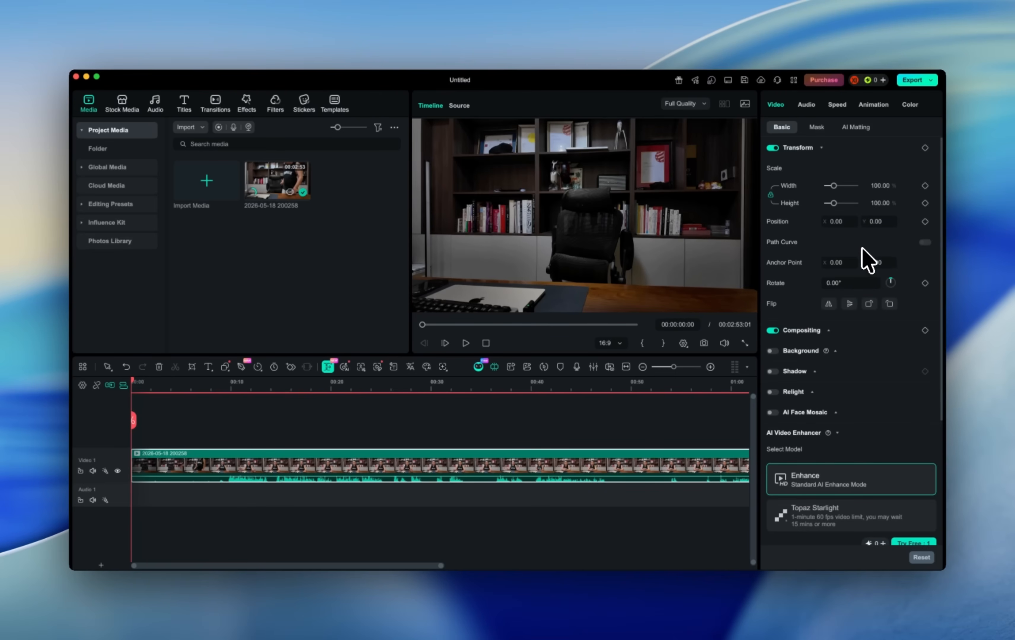
Browse the clip's Mask, AI Matting, Audio and Video property tabs.
click(817, 128)
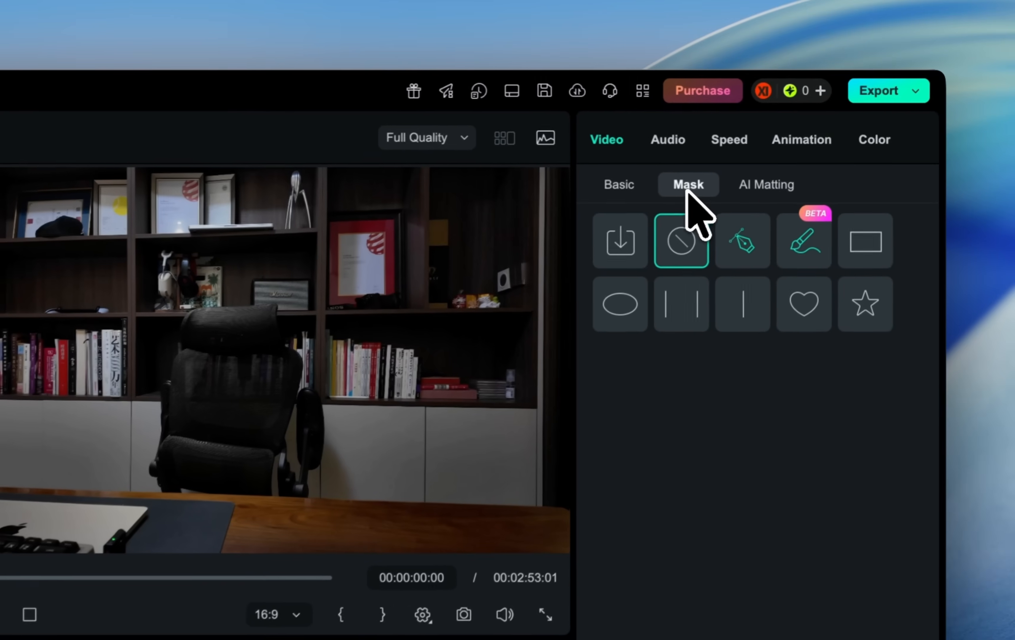
click(856, 127)
click(806, 104)
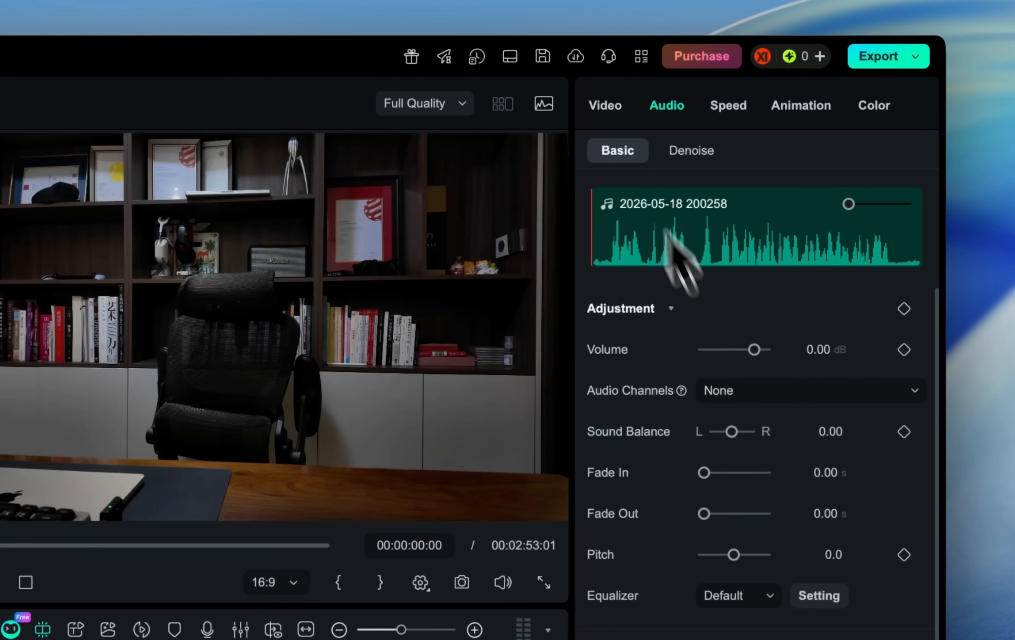
click(605, 105)
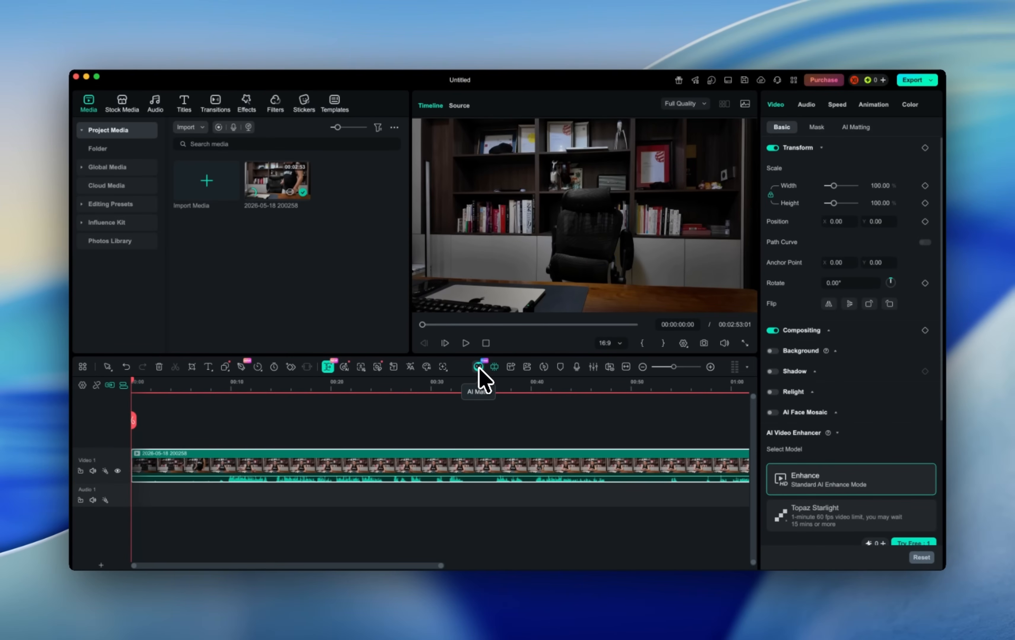
Open the AI Mate assistant.
click(478, 367)
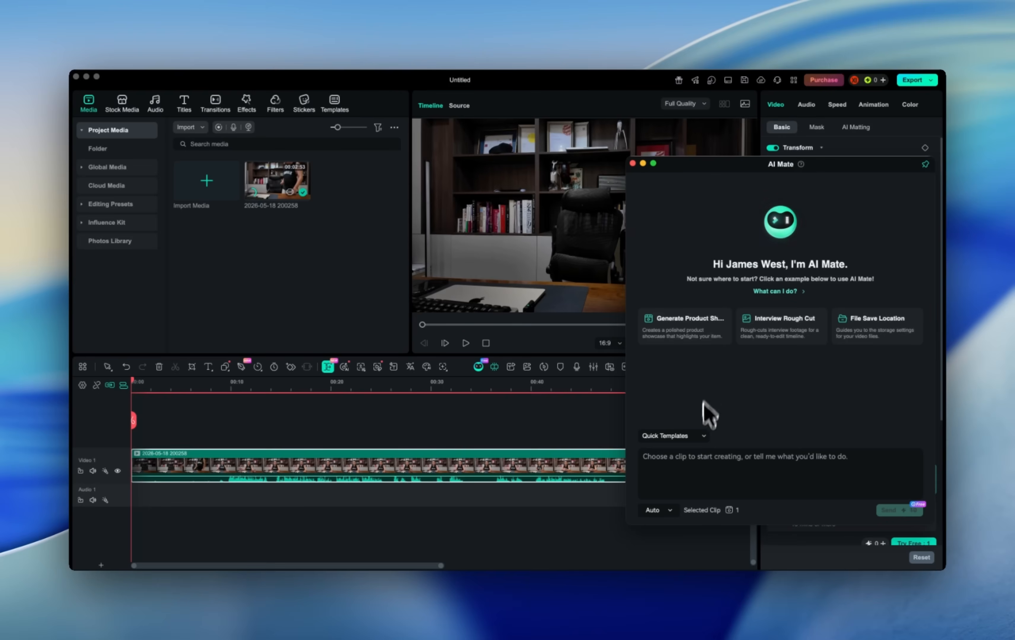
click(700, 436)
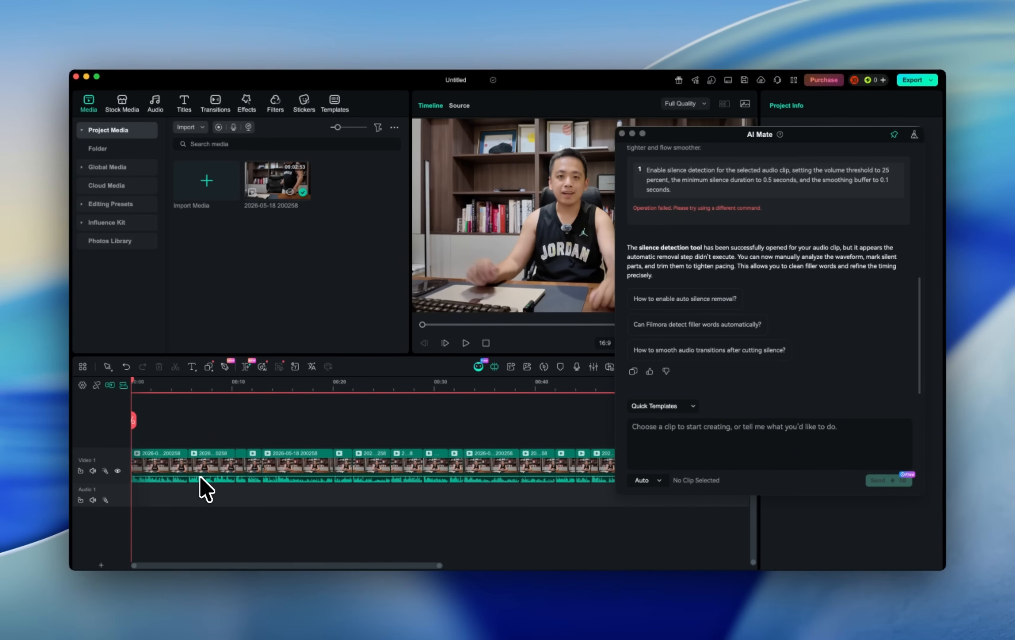
Play and pause the timeline preview briefly.
key(space)
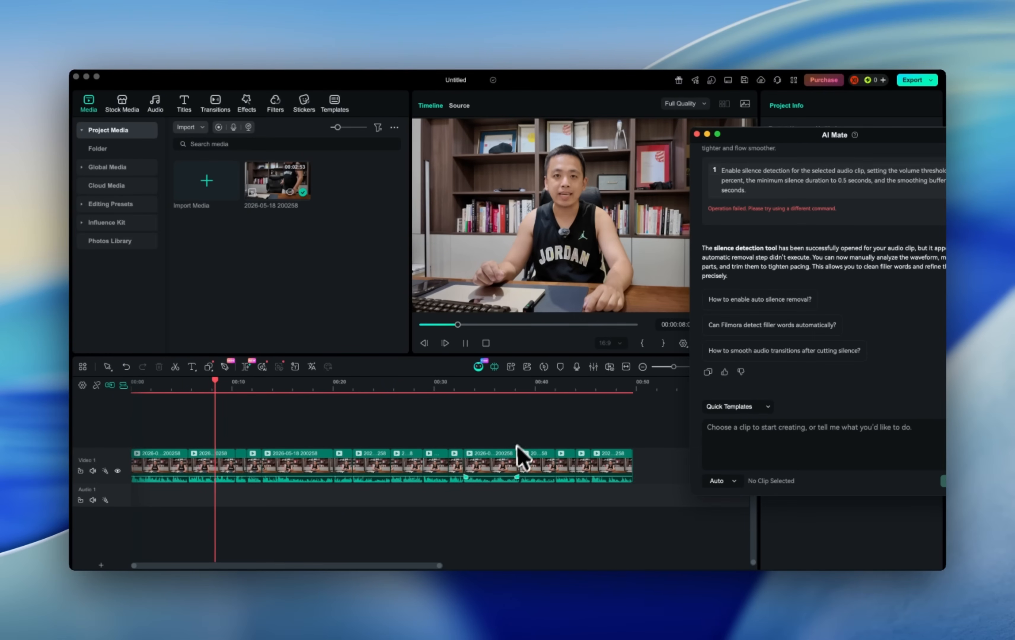
key(space)
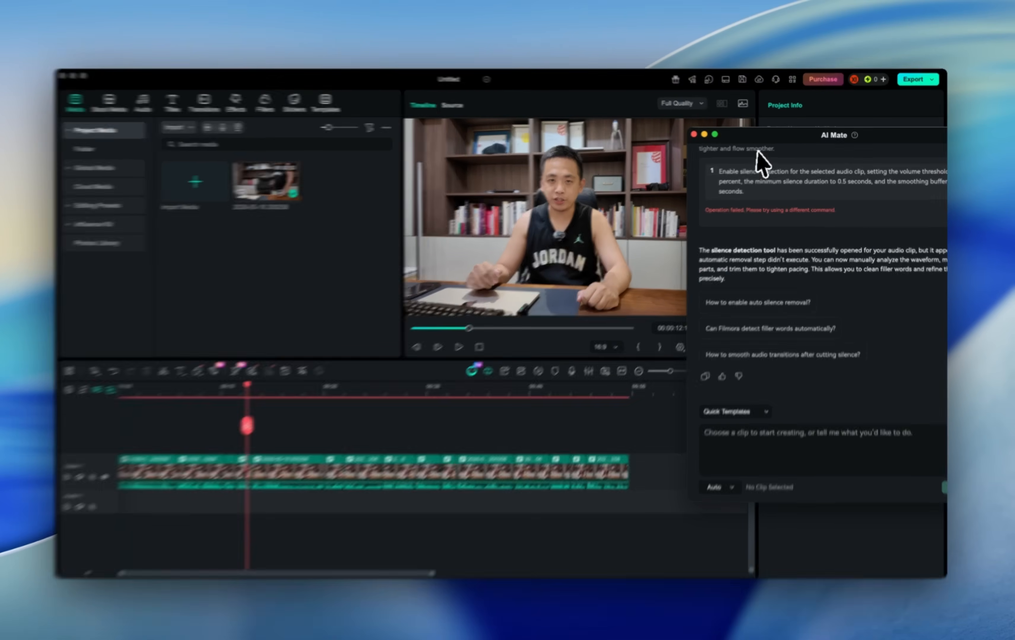
Switch AI Mate to Guide mode and ask "what this video is about?".
drag(780, 134, 689, 145)
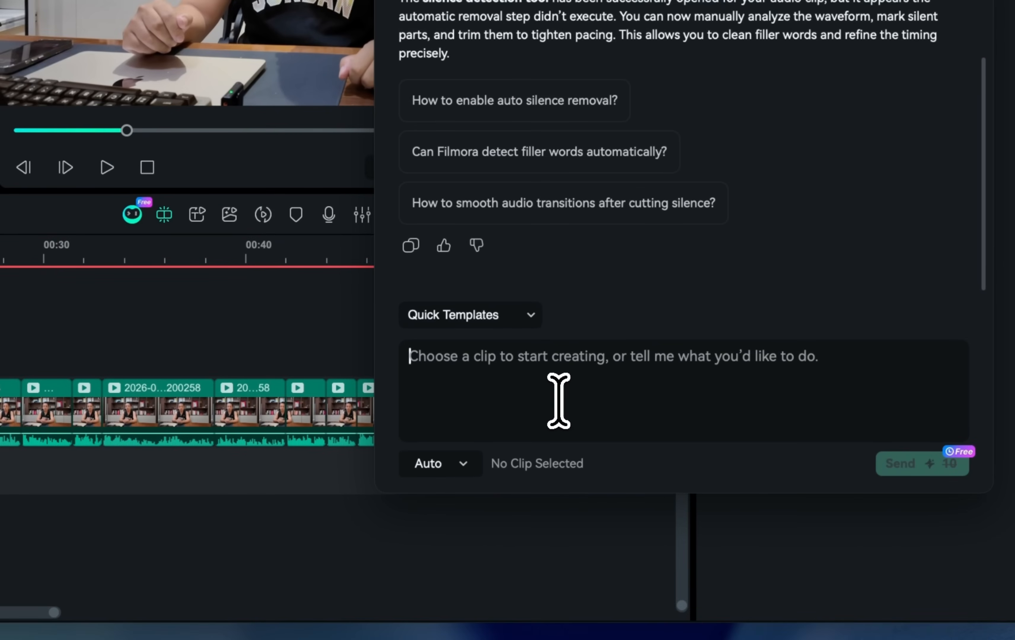
click(462, 464)
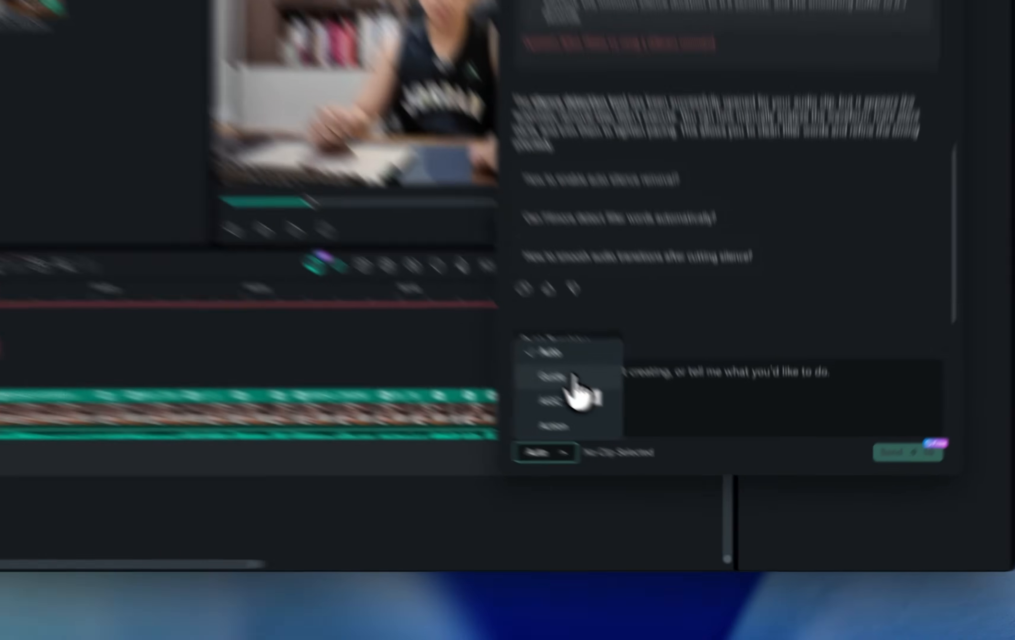
click(651, 442)
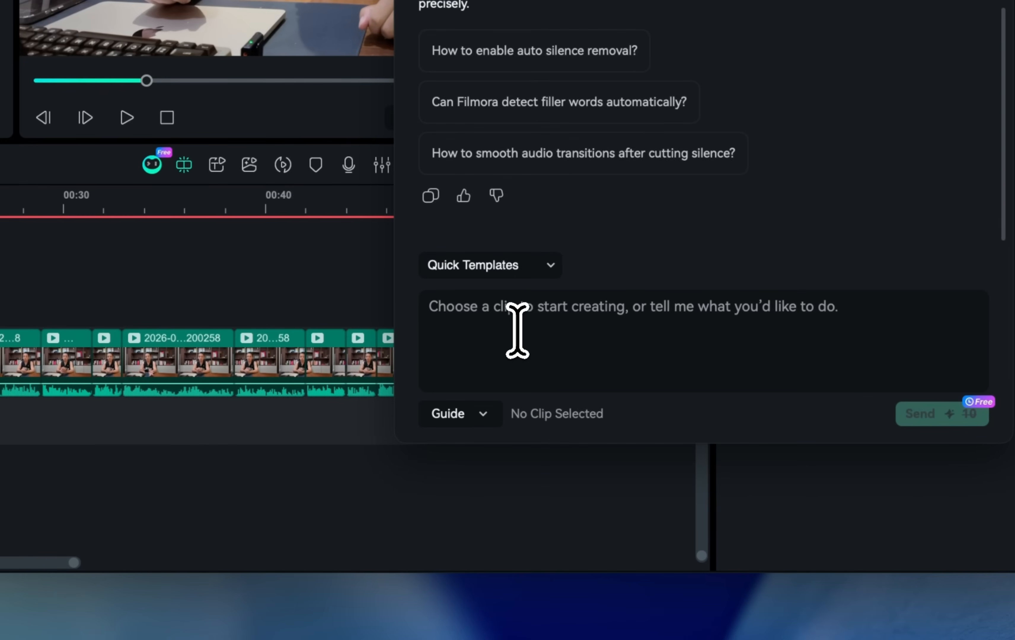
text(what this video is about?)
key(Return)
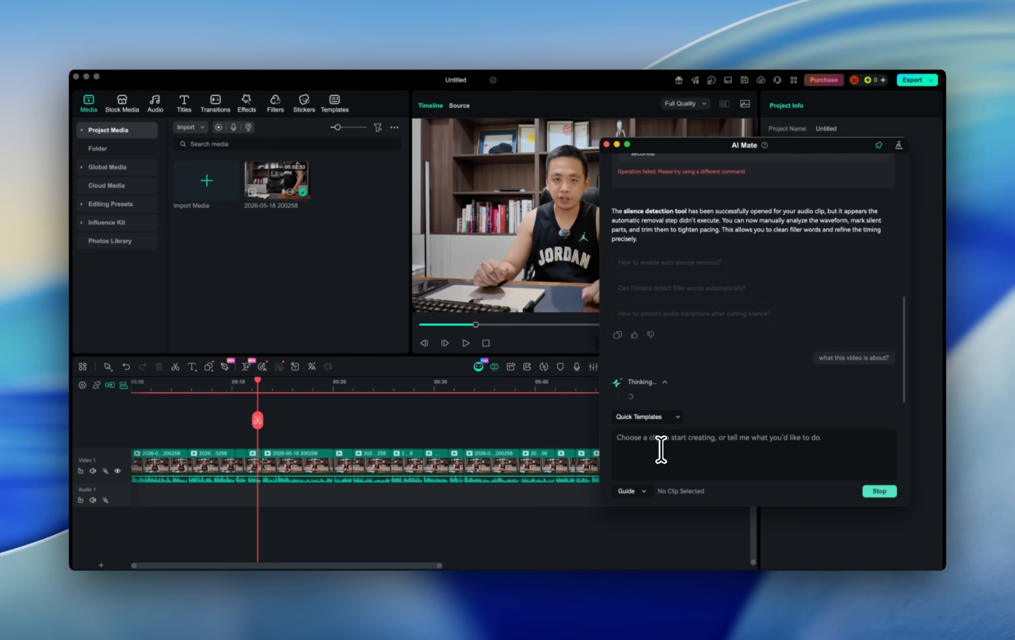
Switch AI Mate's mode to AIGC.
click(631, 491)
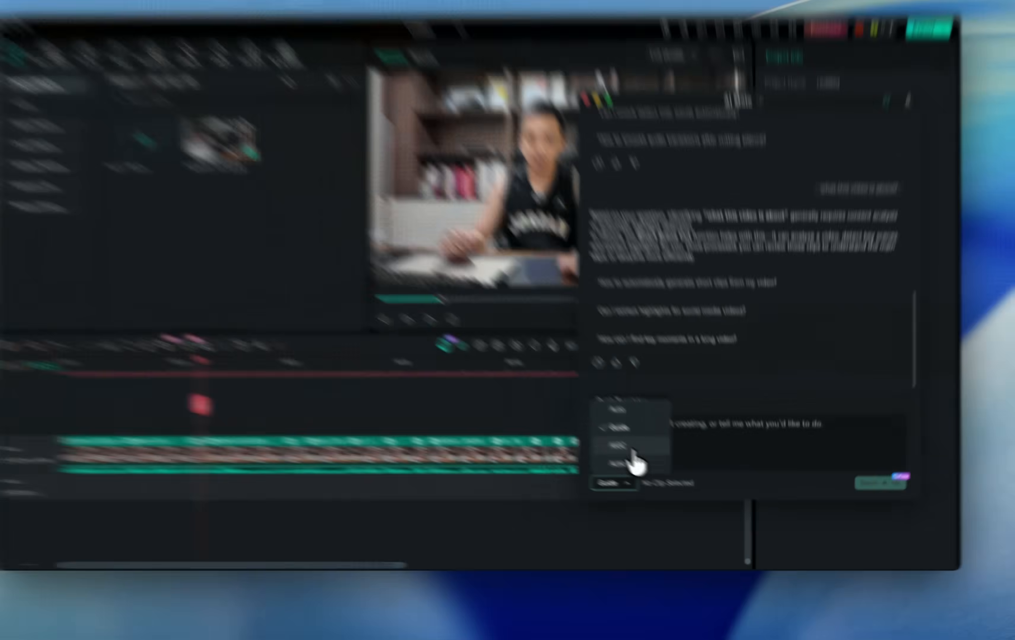
click(642, 459)
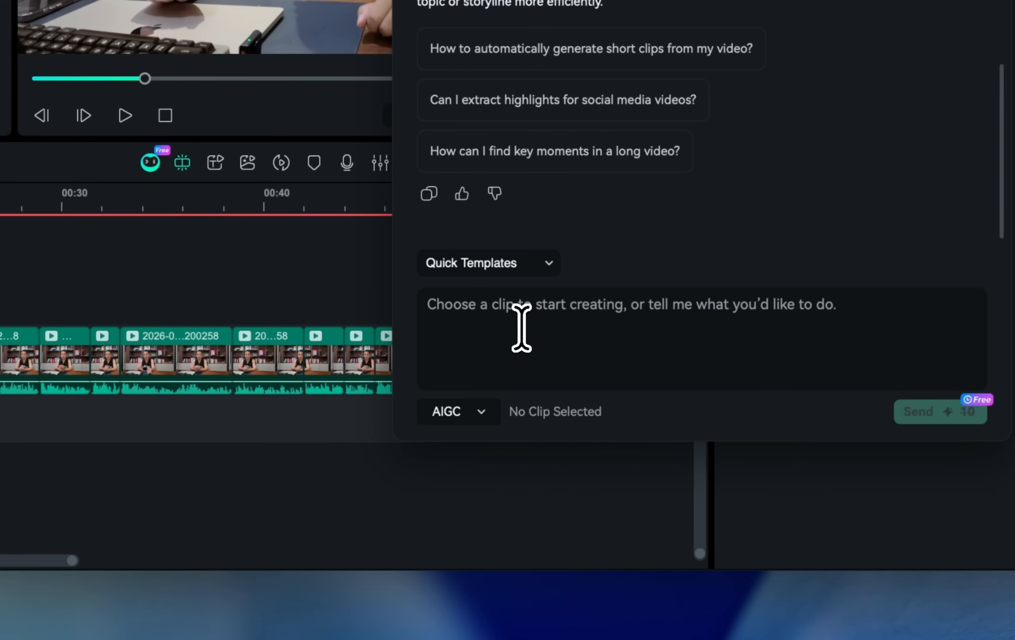
Ask AI Mate to generate bullet points from the speaking contents so that users can understand it more easily.
click(664, 449)
text(Genera)
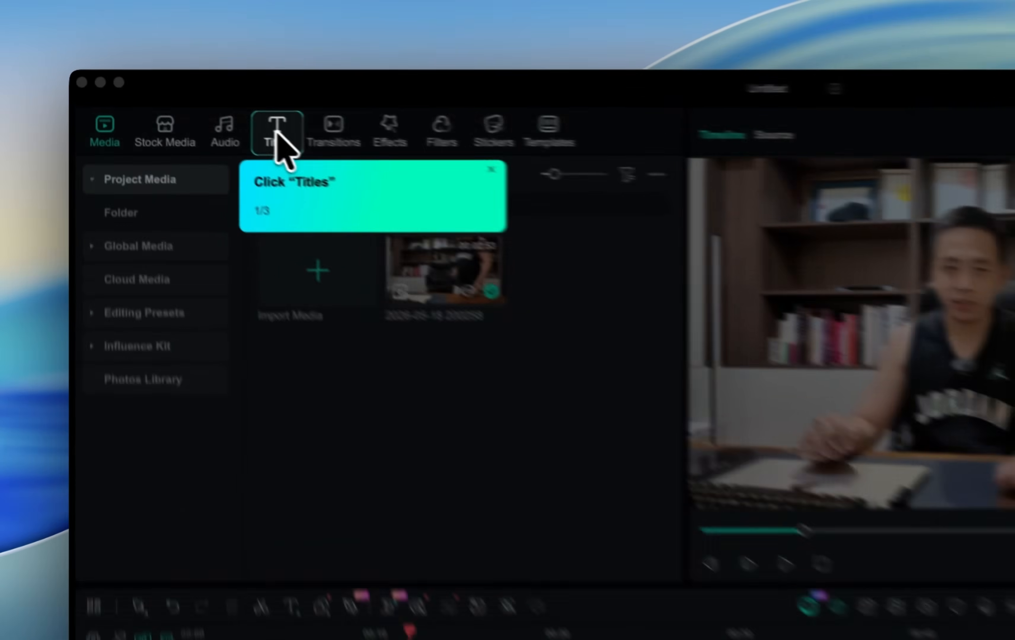
Follow the guide to generate Speech to Text captions for the entire timeline sequence, then play and pause the preview.
click(184, 103)
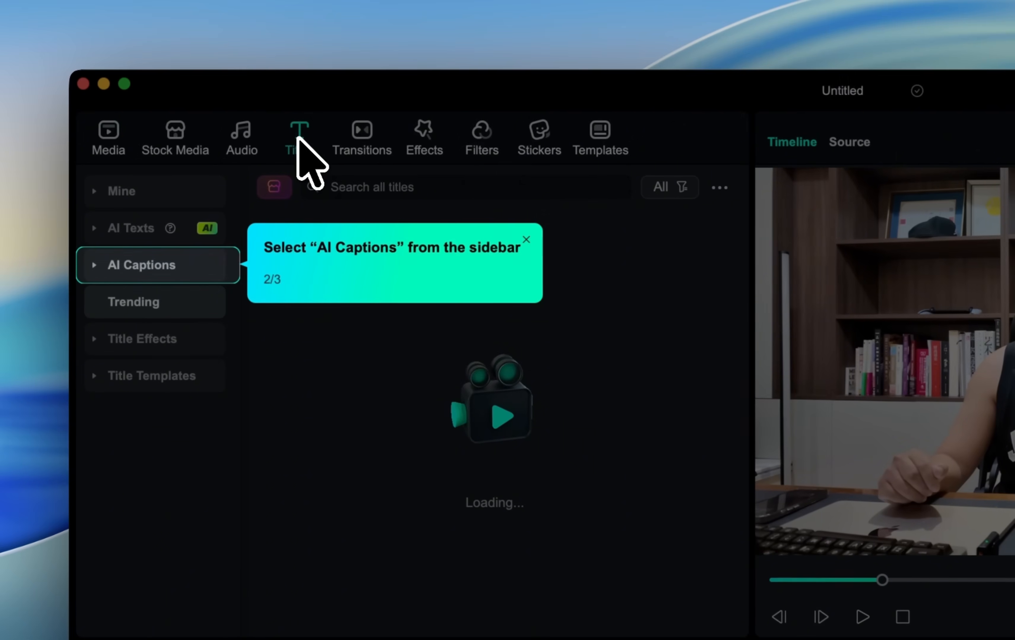
click(170, 265)
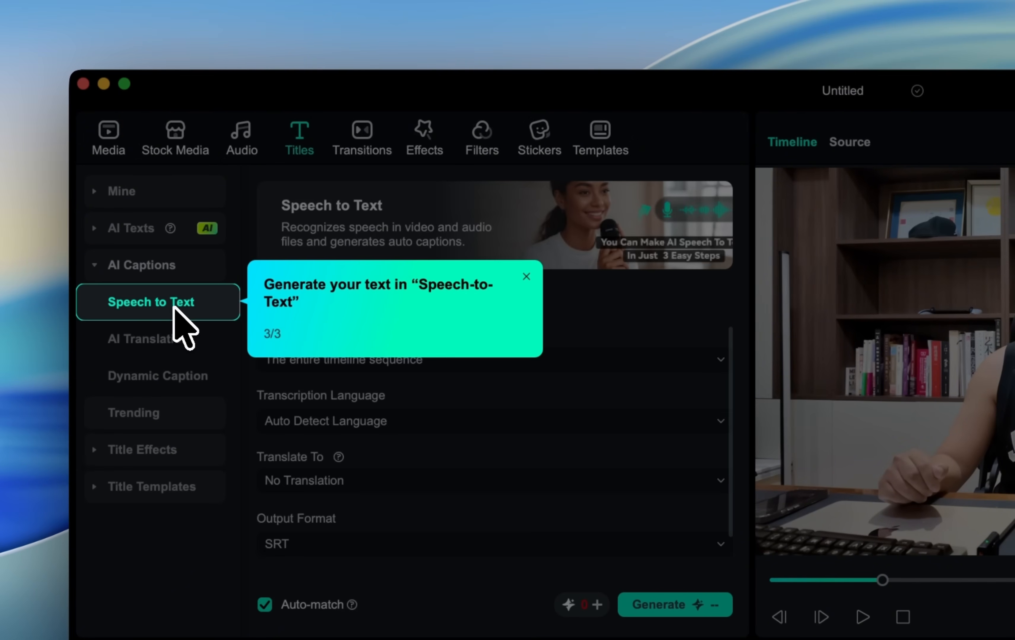
click(174, 308)
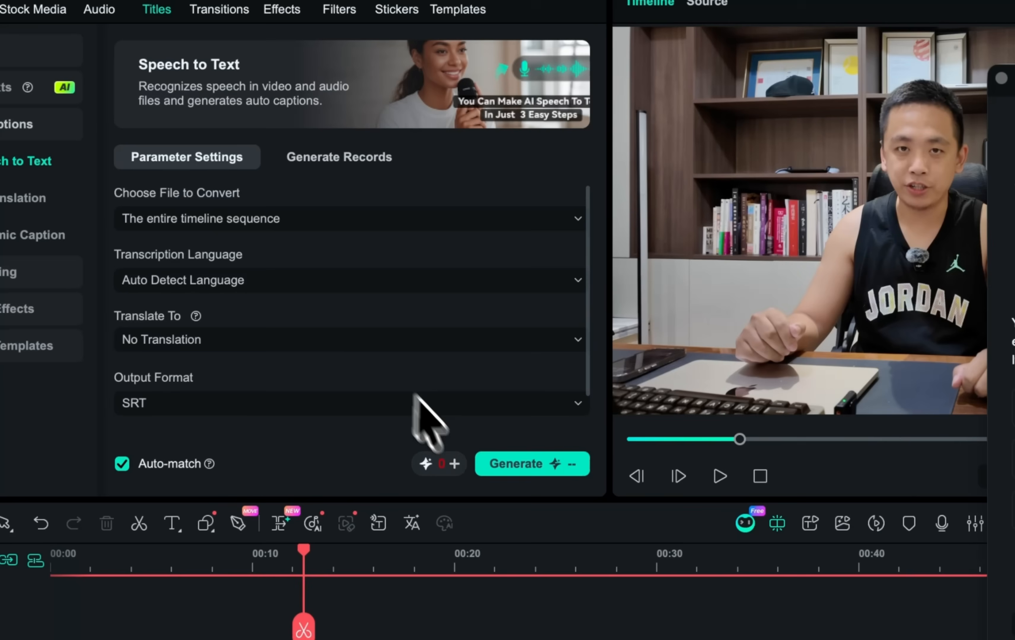
click(513, 464)
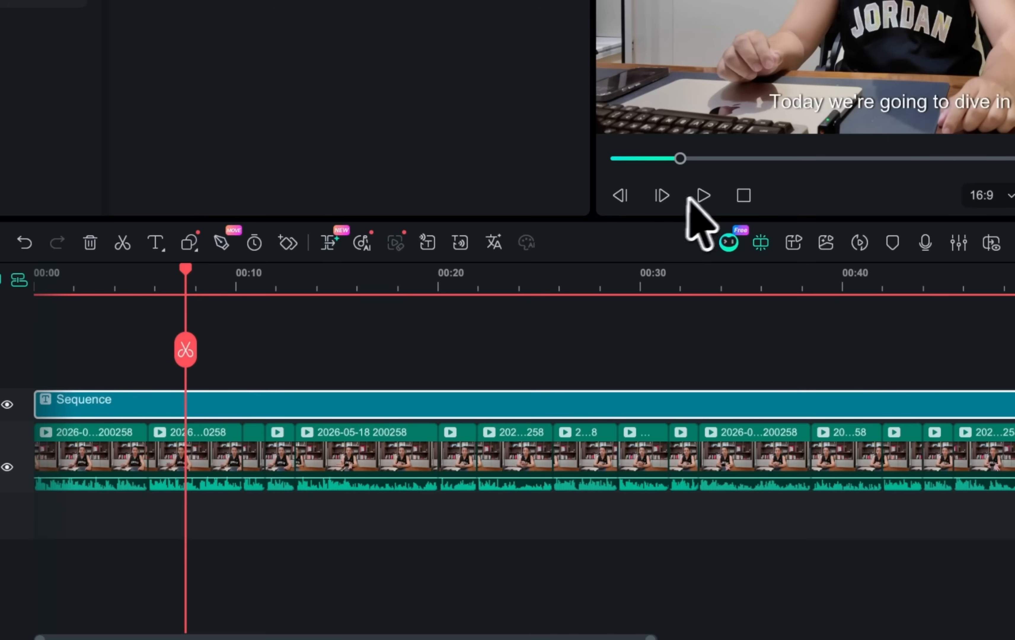
click(720, 476)
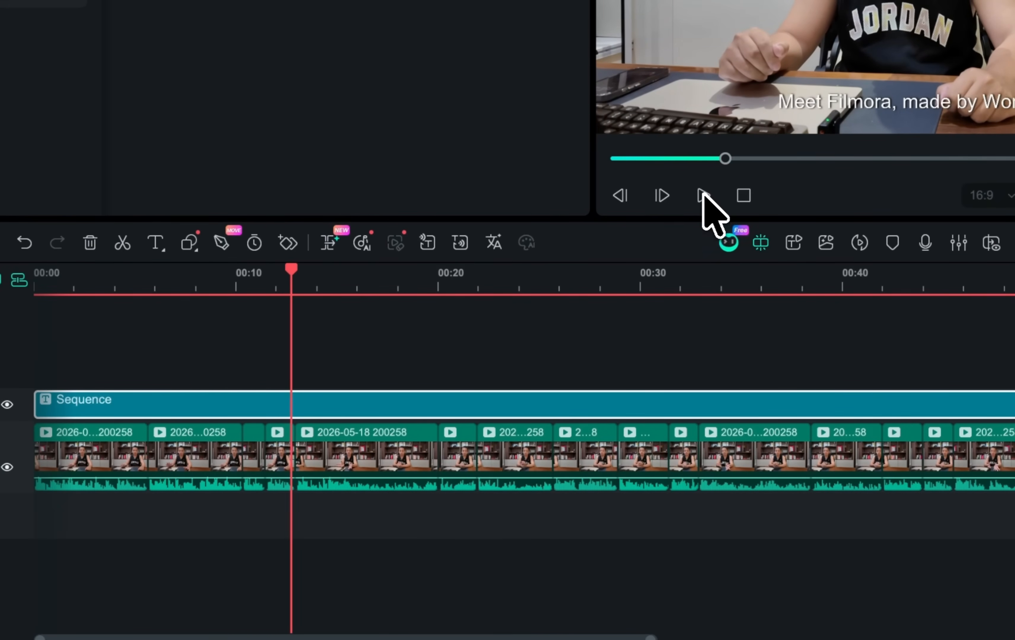
click(702, 196)
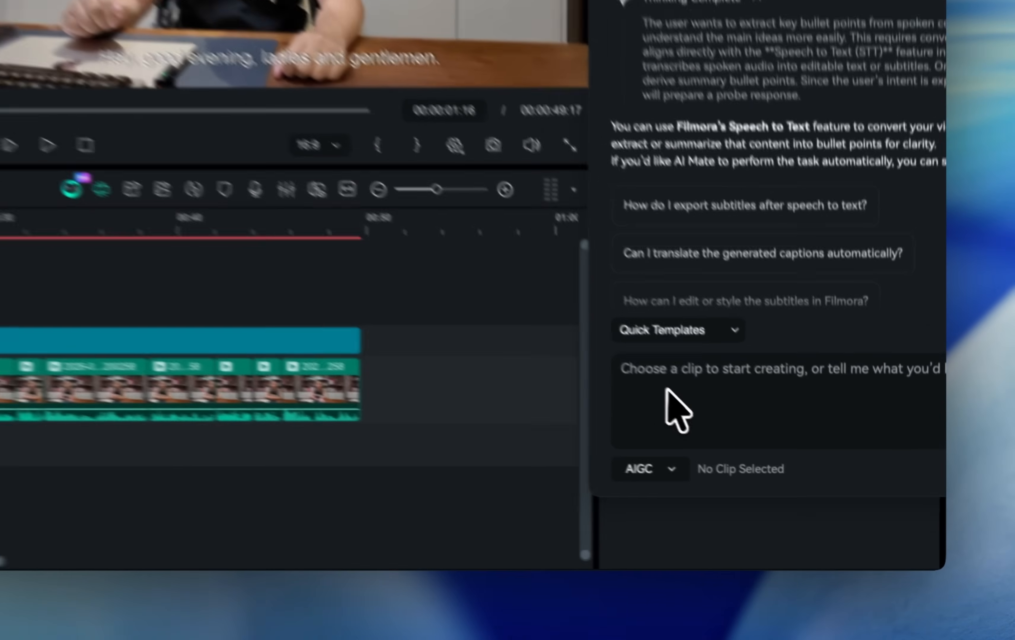
Ask AI Mate "please structuring the video" in the chat.
click(797, 473)
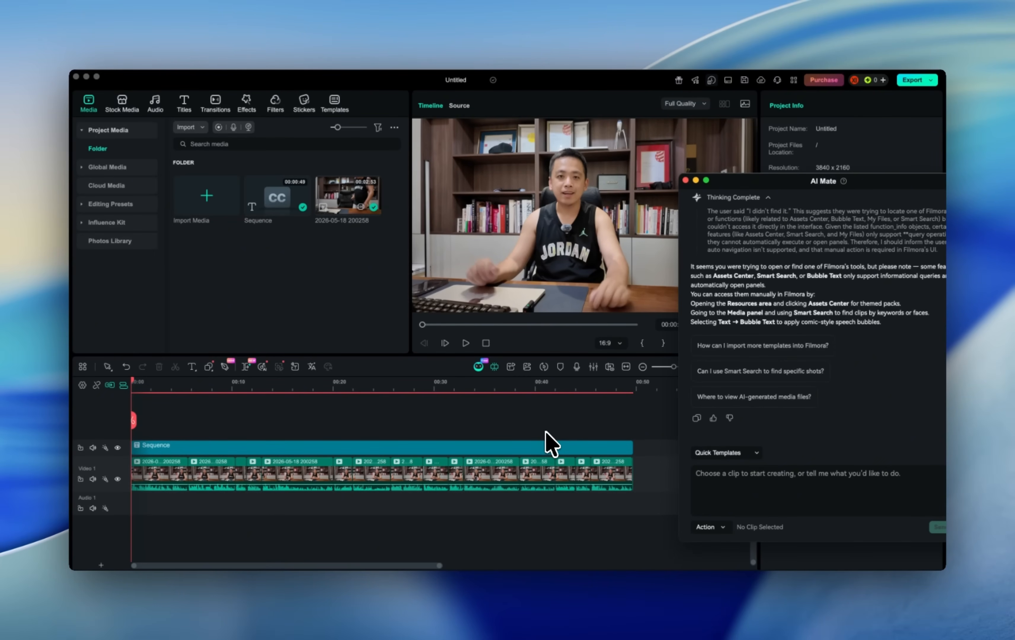
click(730, 496)
text(please structuring the video)
click(901, 519)
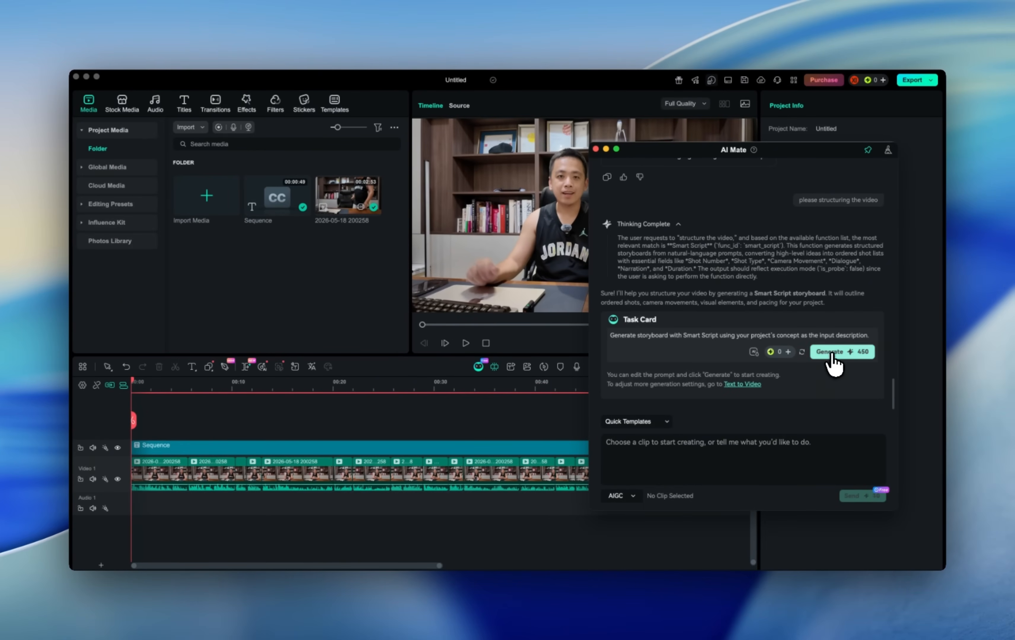
Generate the Smart Script storyboard from the task card and scroll through the resulting shot table.
click(726, 432)
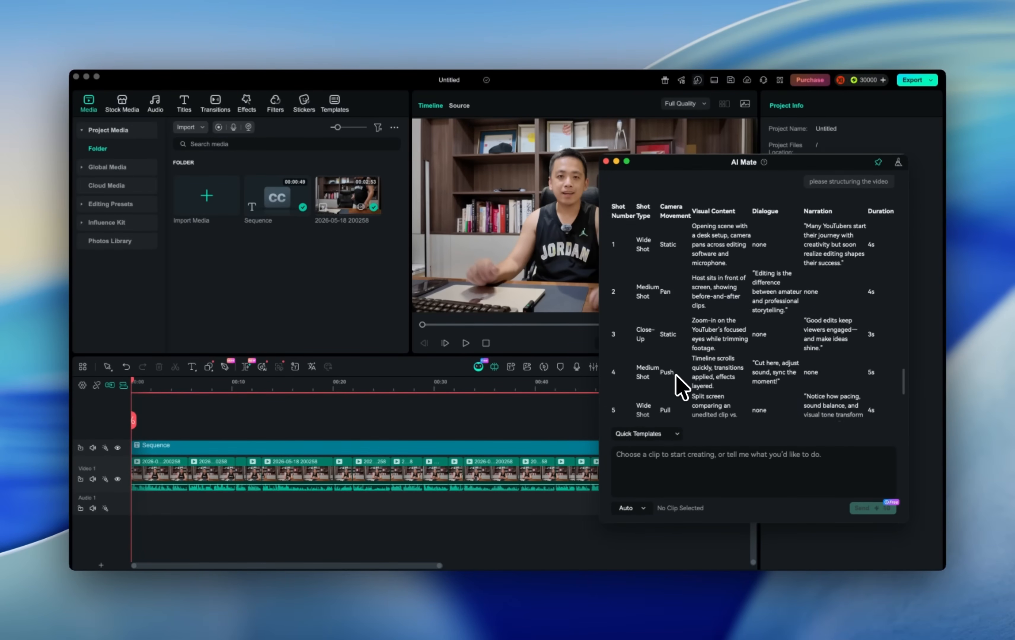
scroll(676, 375, up, 5)
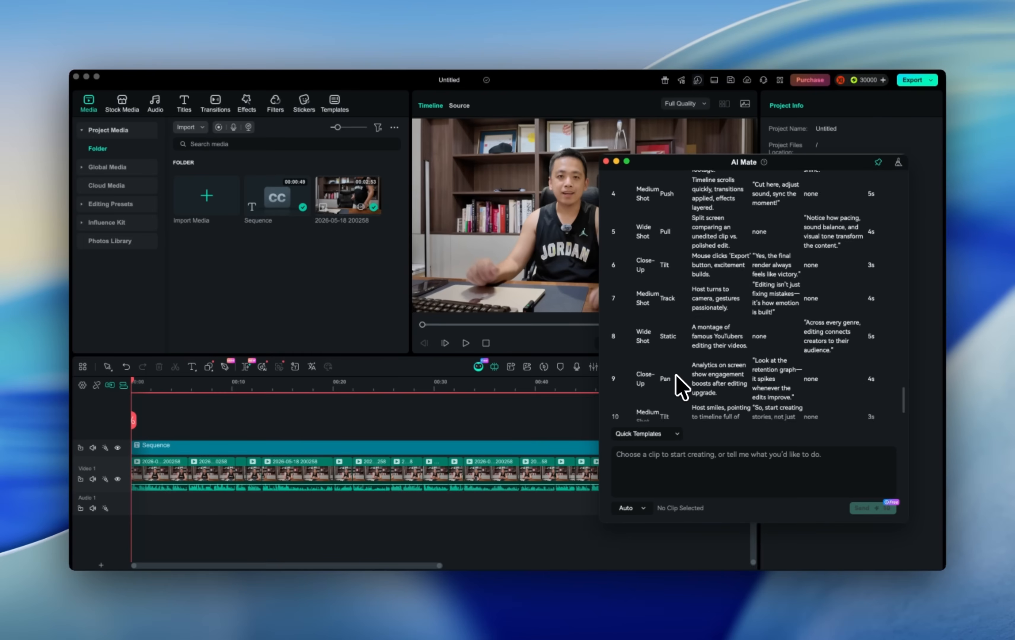
scroll(681, 388, up, 5)
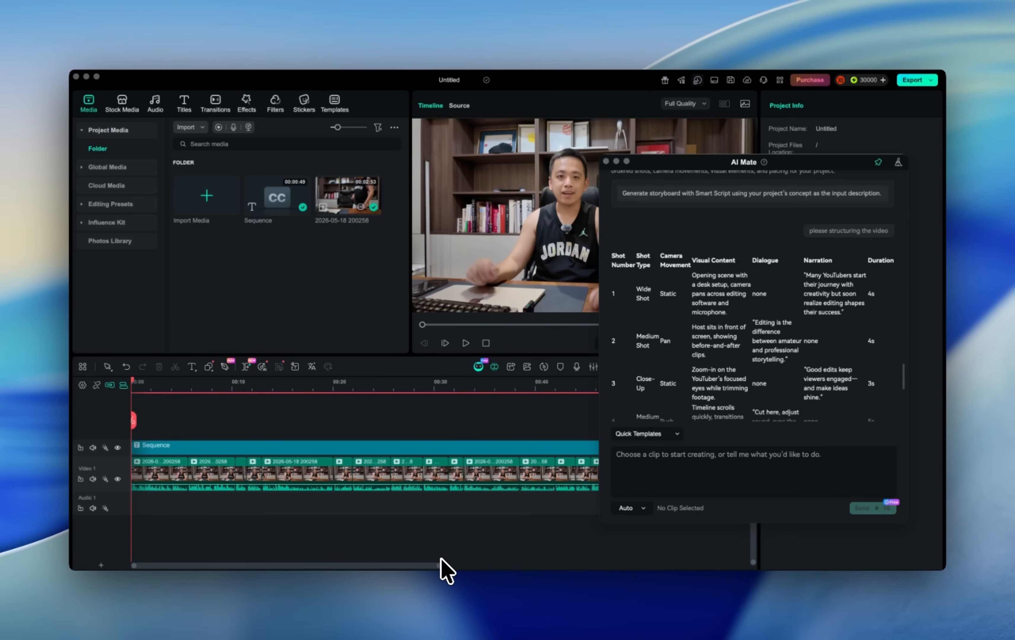
Ask AI Mate "hi, add some B-Rolls in my video, now" and play back the start of the timeline.
click(675, 472)
text(hi, add some B-Rolls in my video, now)
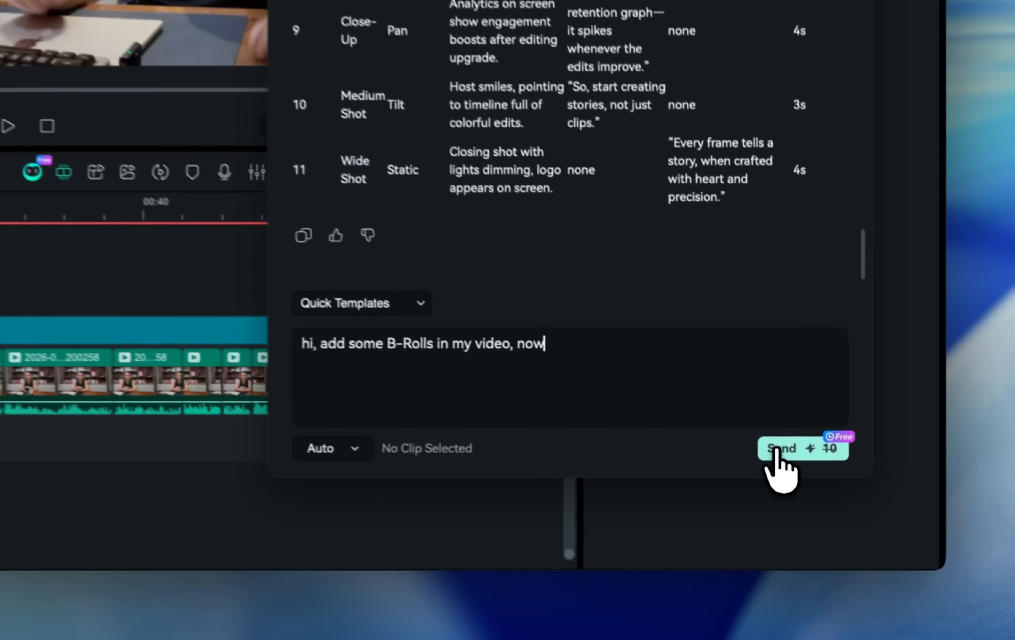
click(778, 449)
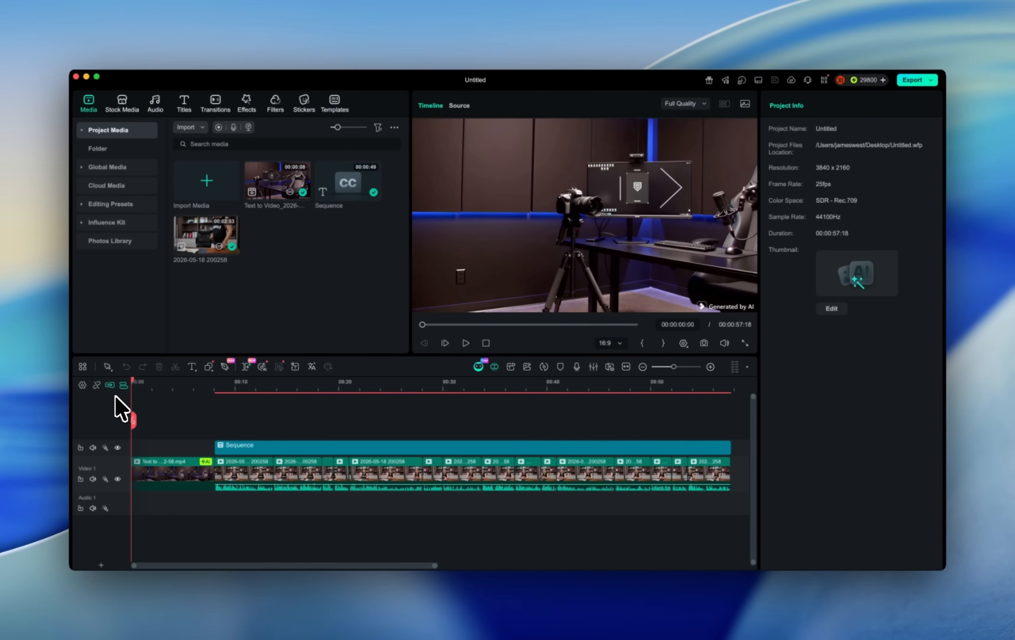
key(space)
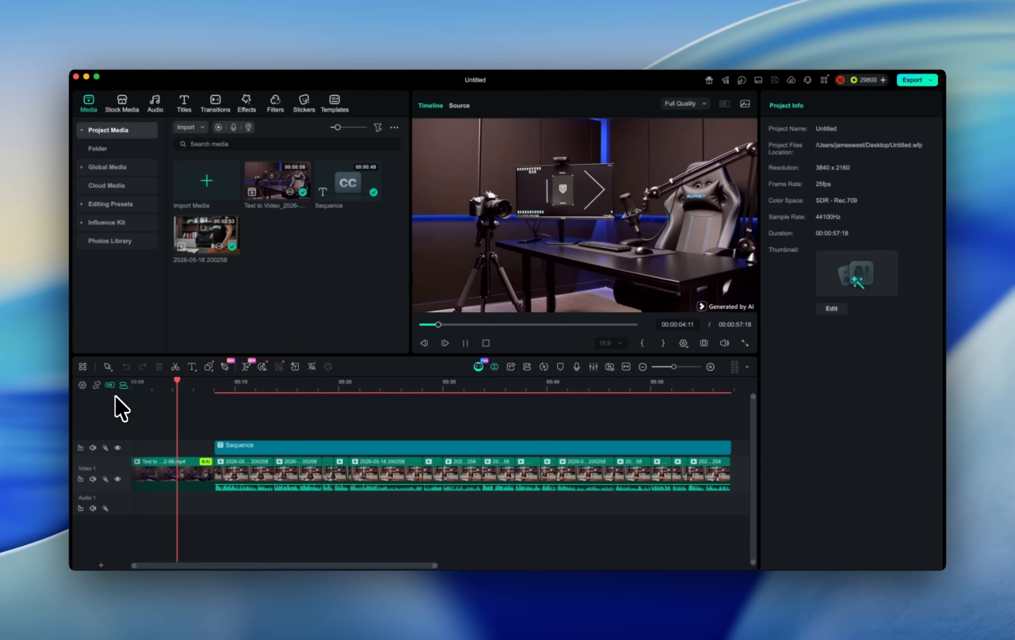
key(space)
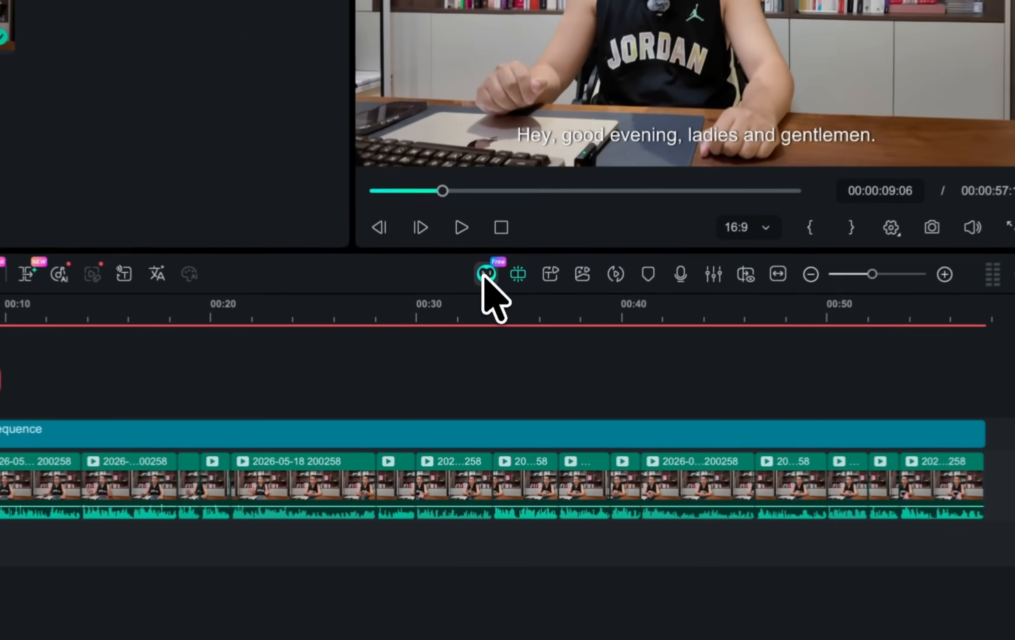
Open AI Mate and ask it to "Clean the background noise, uneven voice levels, thanks".
click(478, 367)
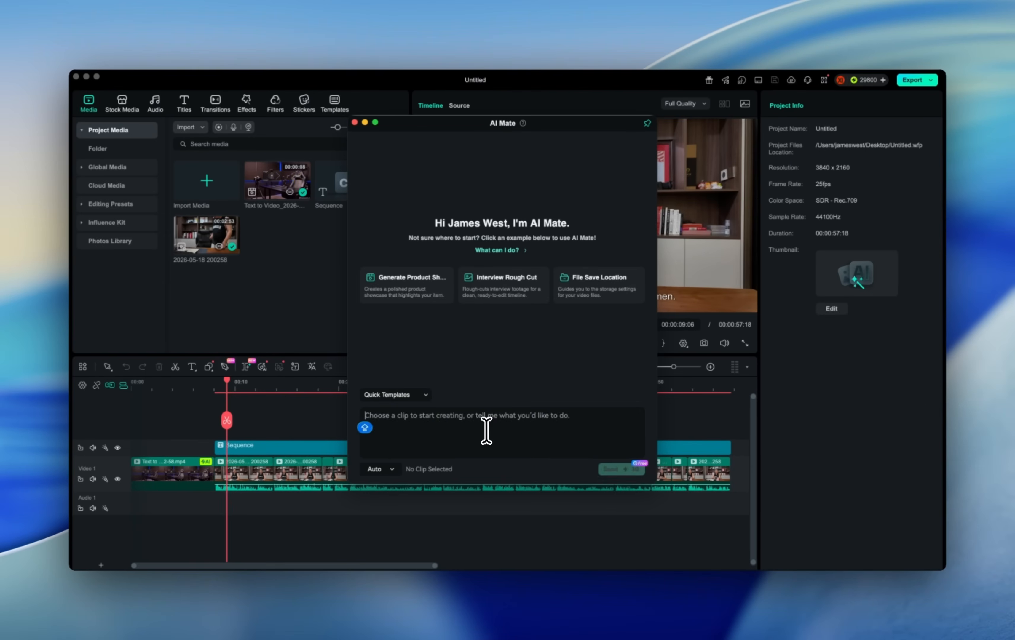
text(Clea)
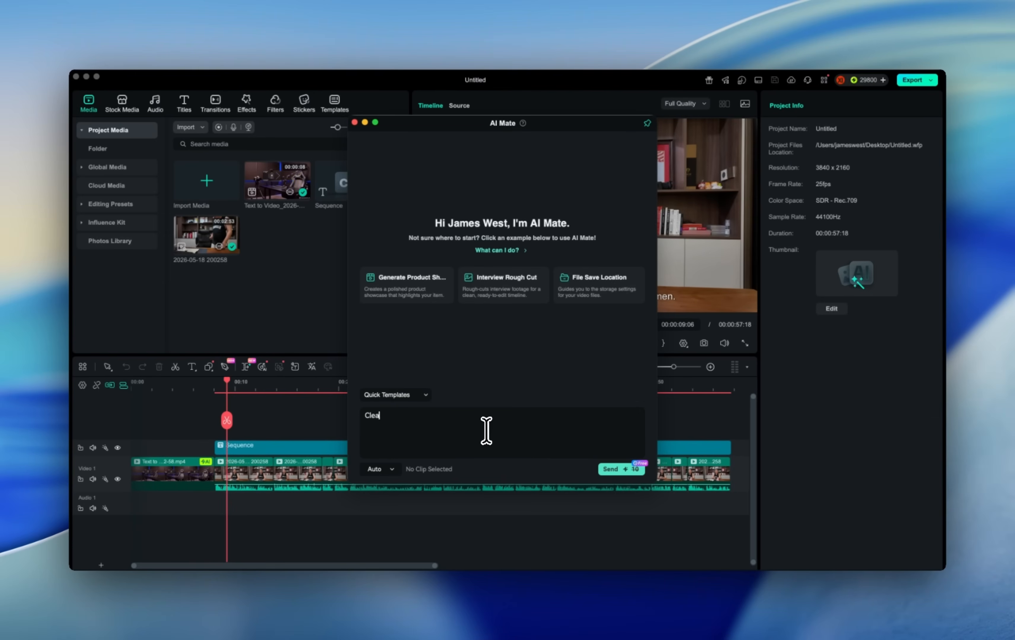
text(n the background noise, uneven voice levels, thanks)
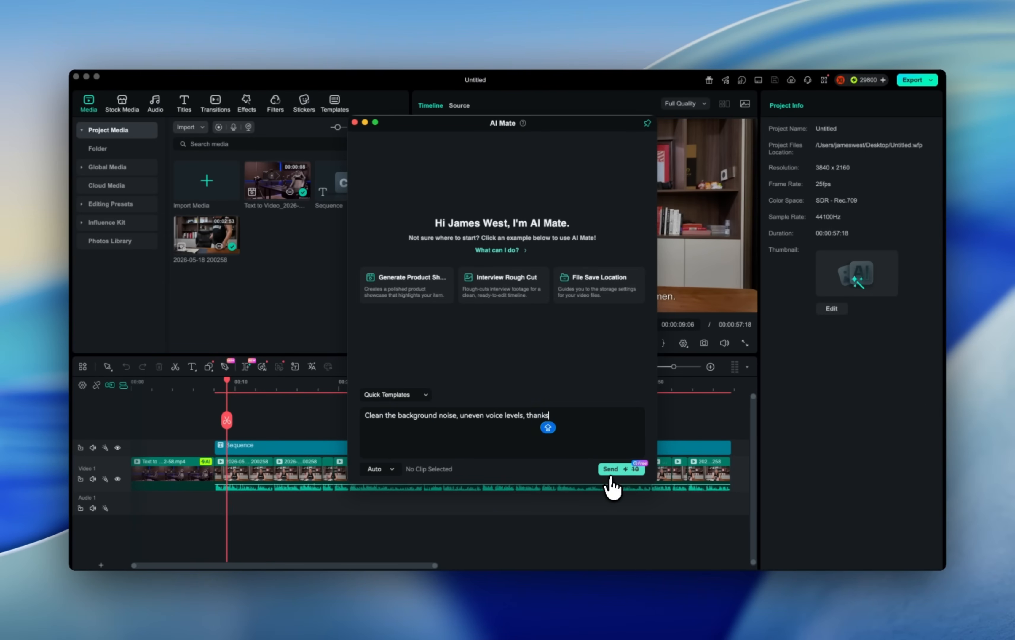
click(614, 470)
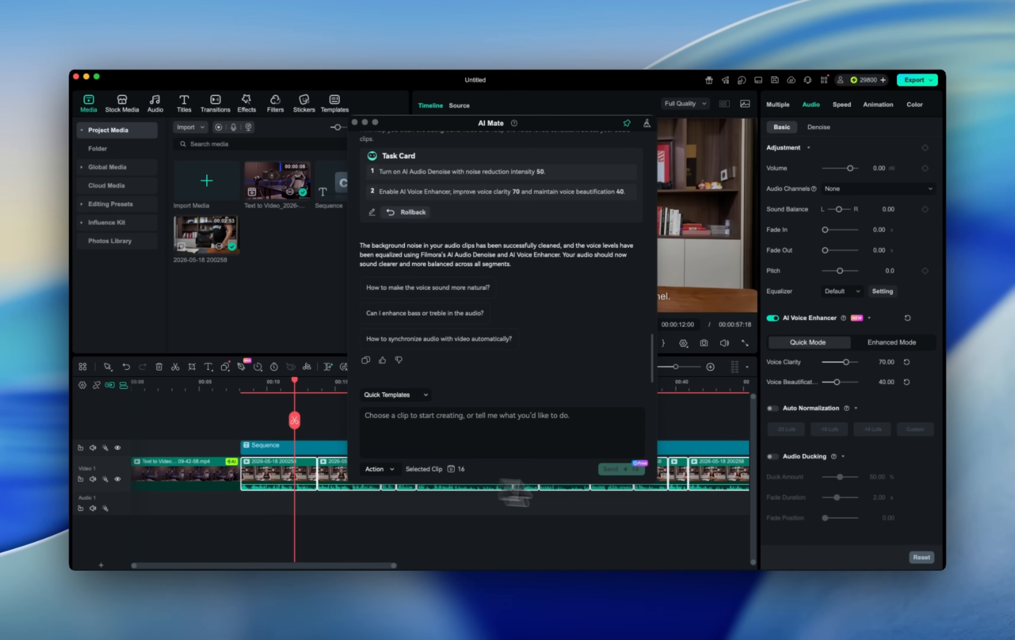
Review the AI Mate task card and play back the timeline to check the cleaned audio.
scroll(297, 501, right, 10)
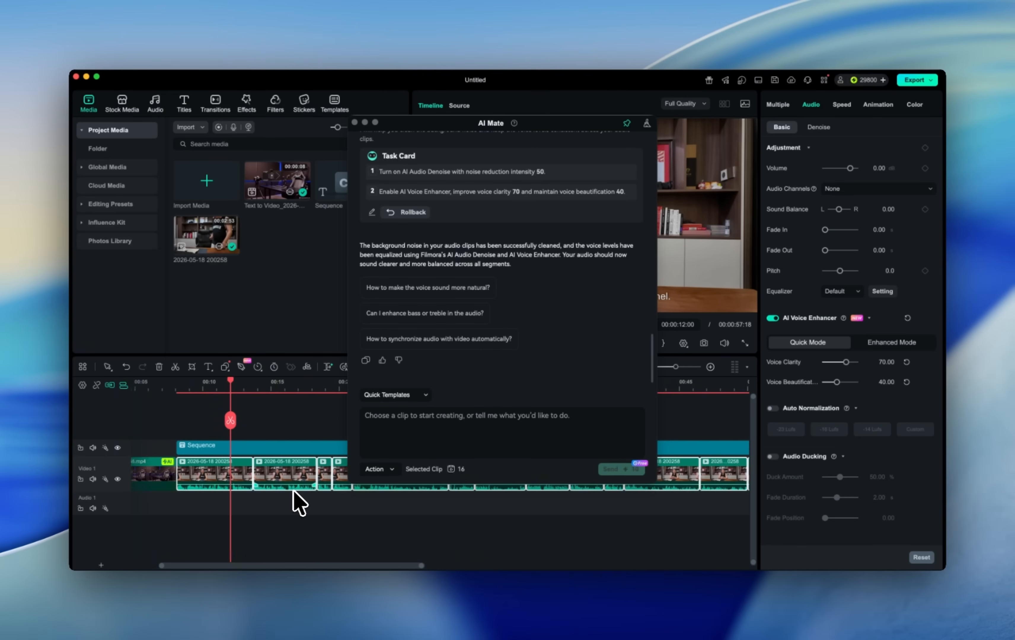
scroll(296, 501, left, 8)
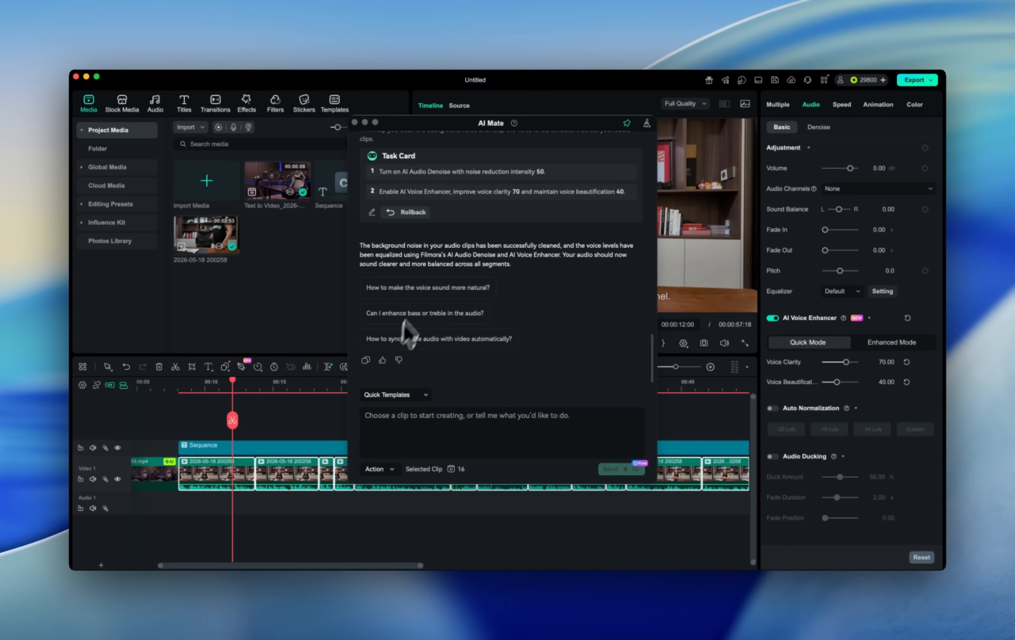
scroll(428, 292, up, 1)
scroll(427, 293, up, 3)
scroll(427, 292, down, 3)
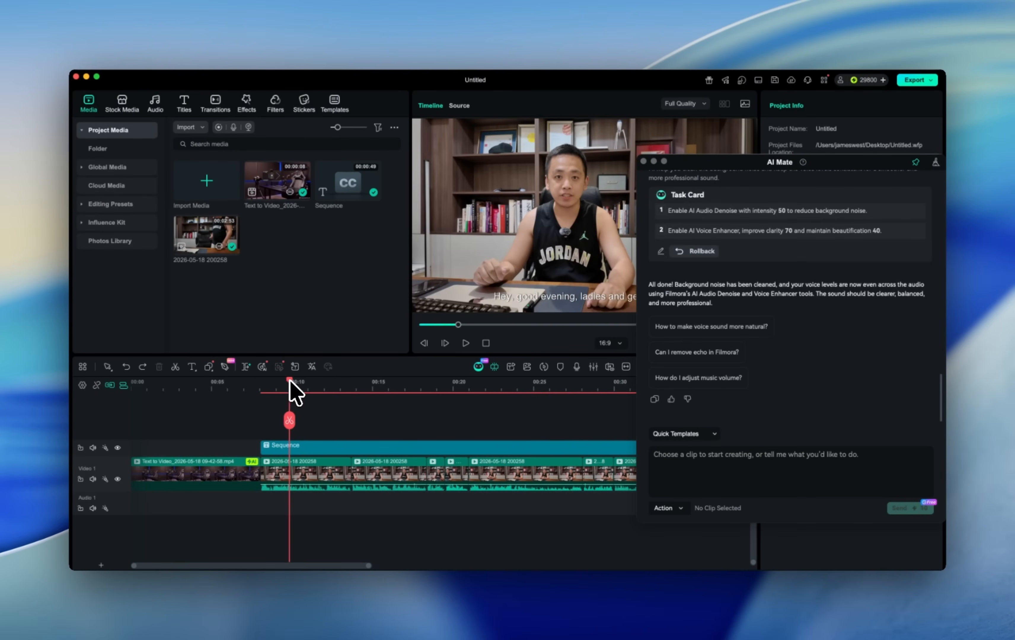
key(space)
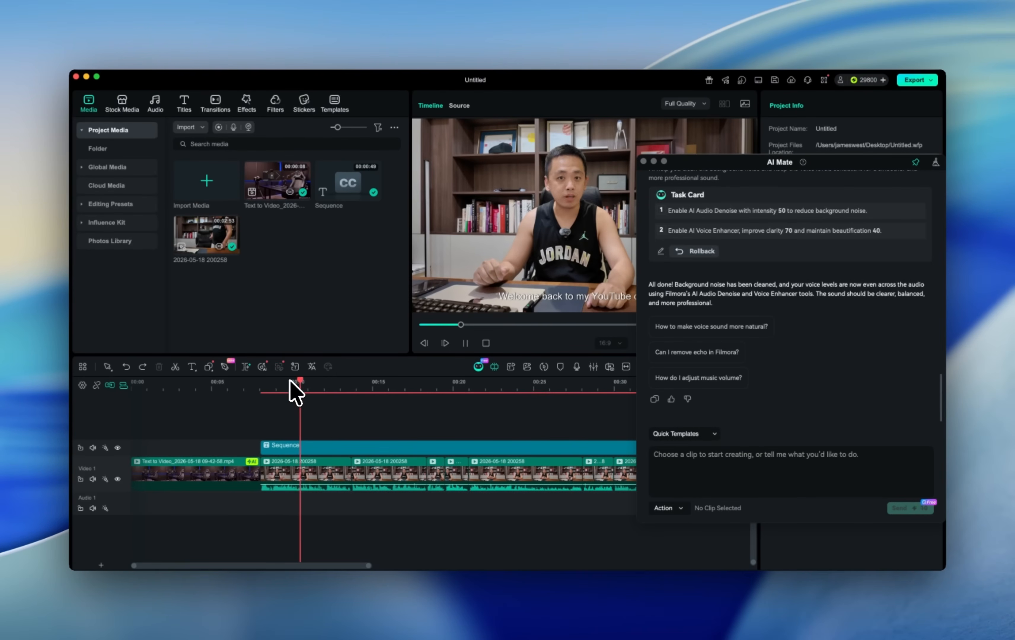
key(space)
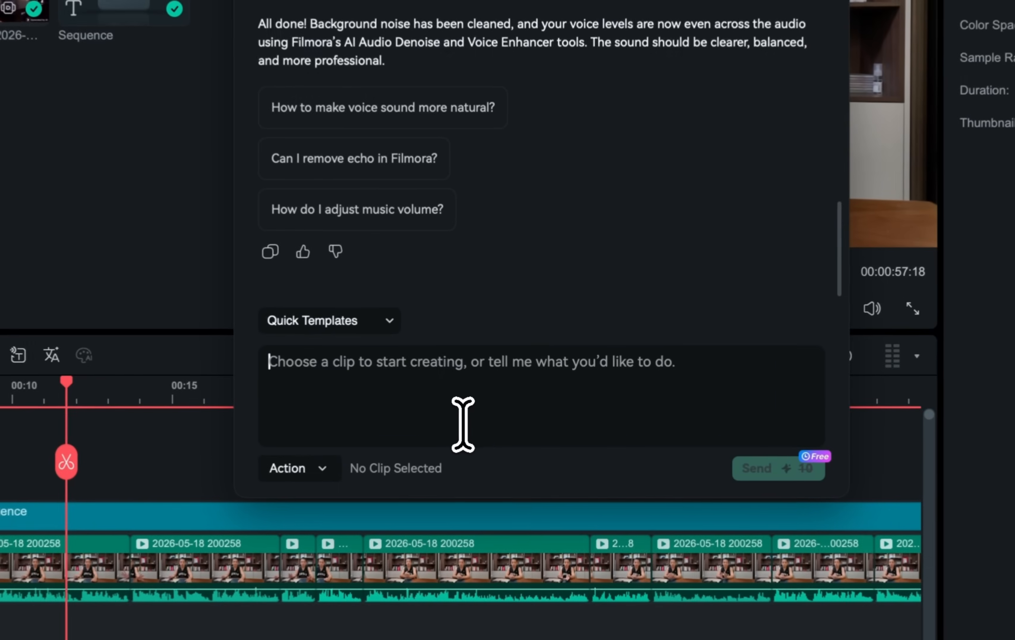
click(519, 400)
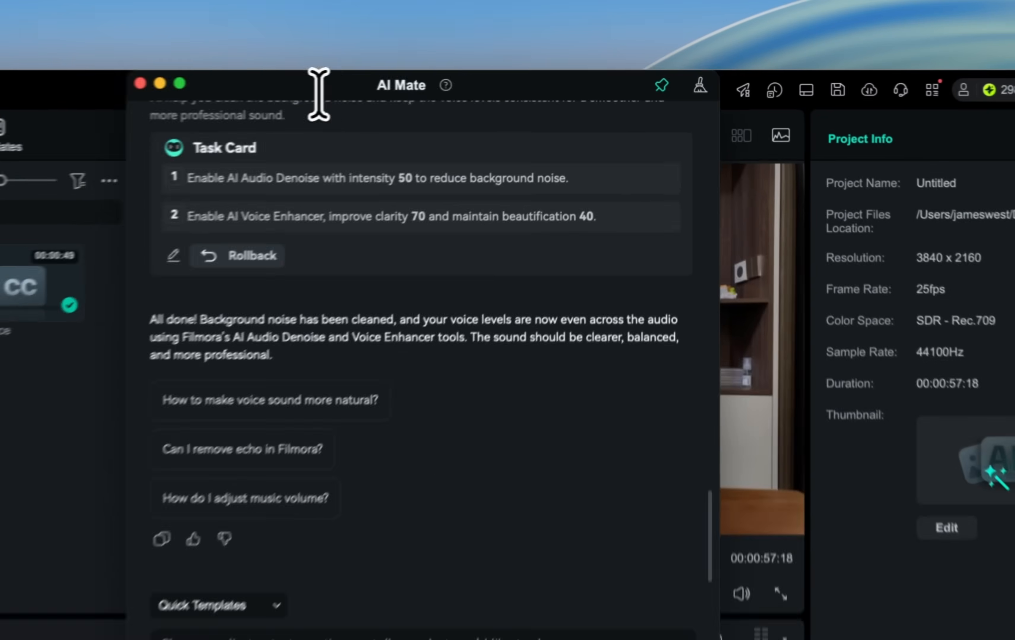
drag(512, 79, 695, 178)
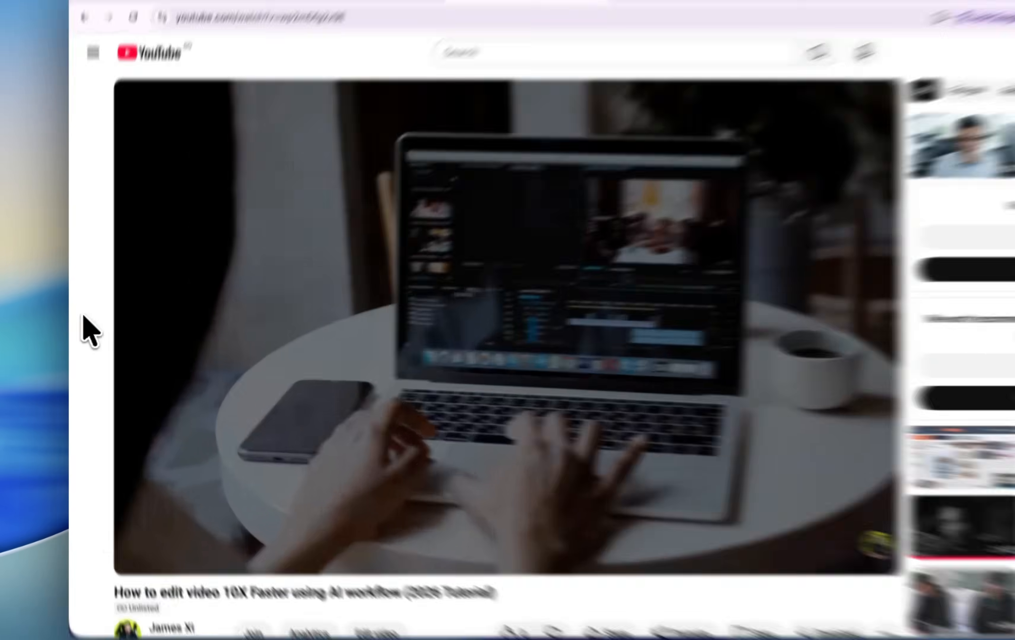
Scroll through the YouTube video page and its description.
scroll(84, 335, down, 7)
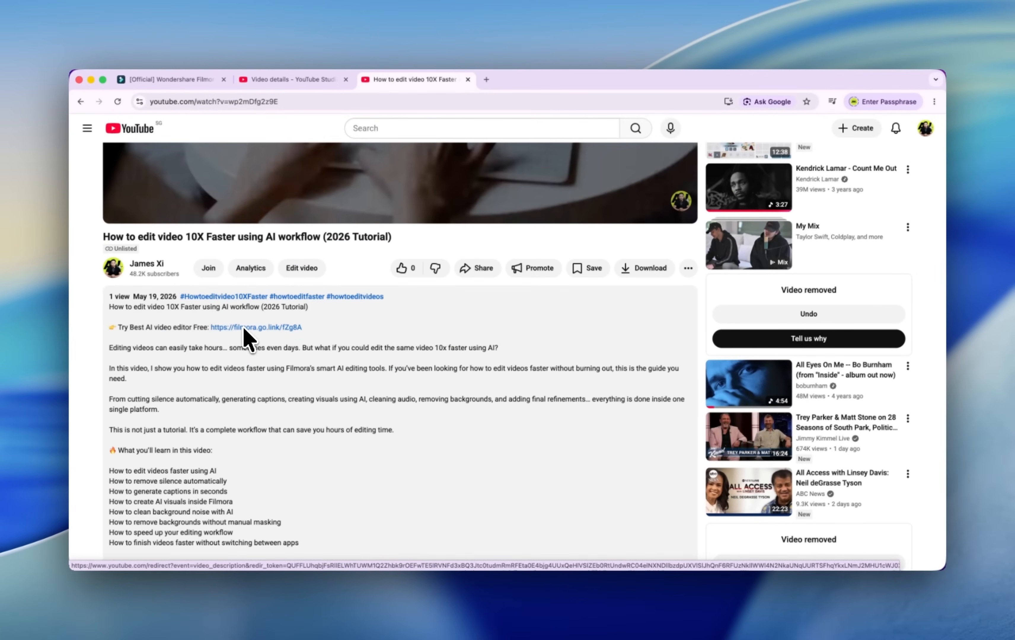
scroll(246, 337, up, 7)
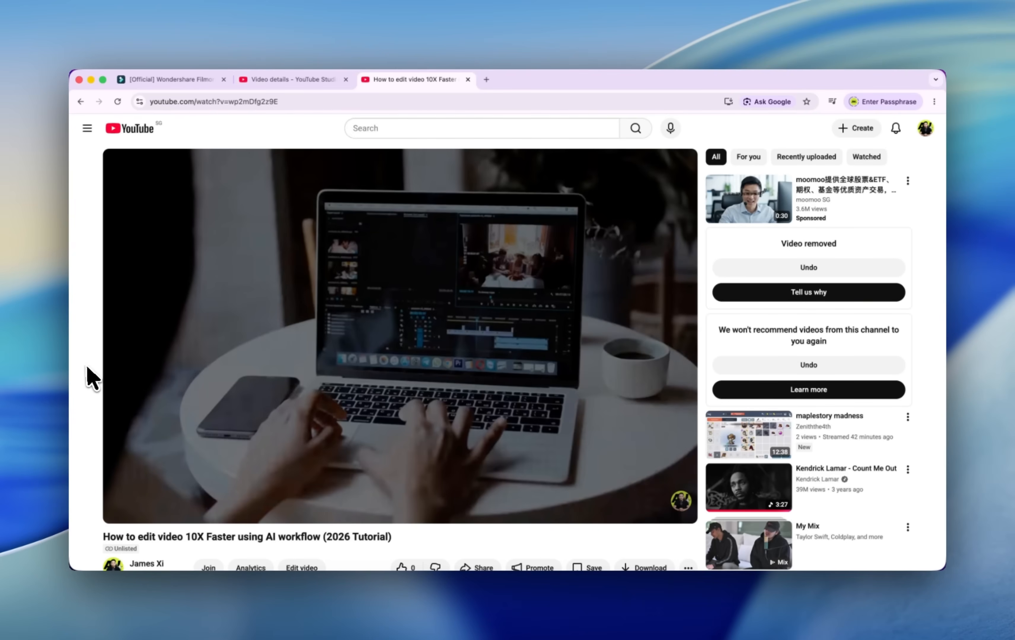
scroll(85, 374, down, 7)
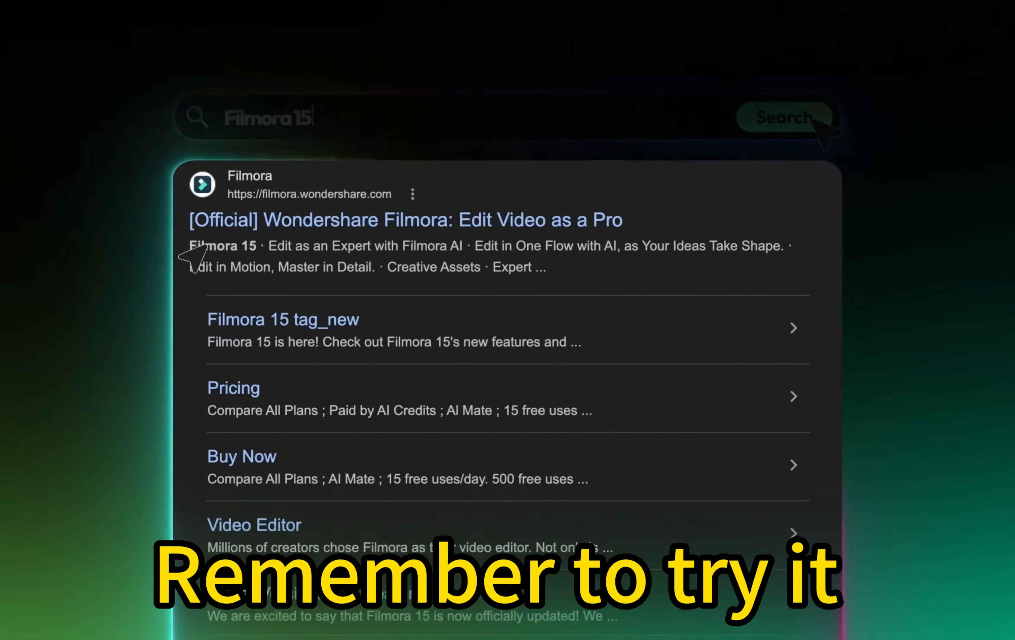